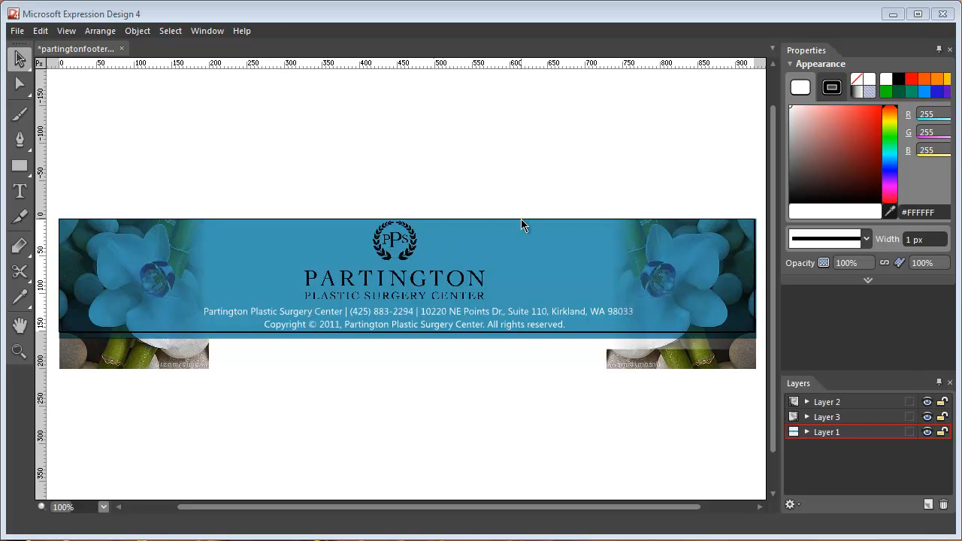
# Toggle each layer's visibility off and back on to inspect what Layer 1, Layer 3 and Layer 2 contain.
pyautogui.click(929, 431)
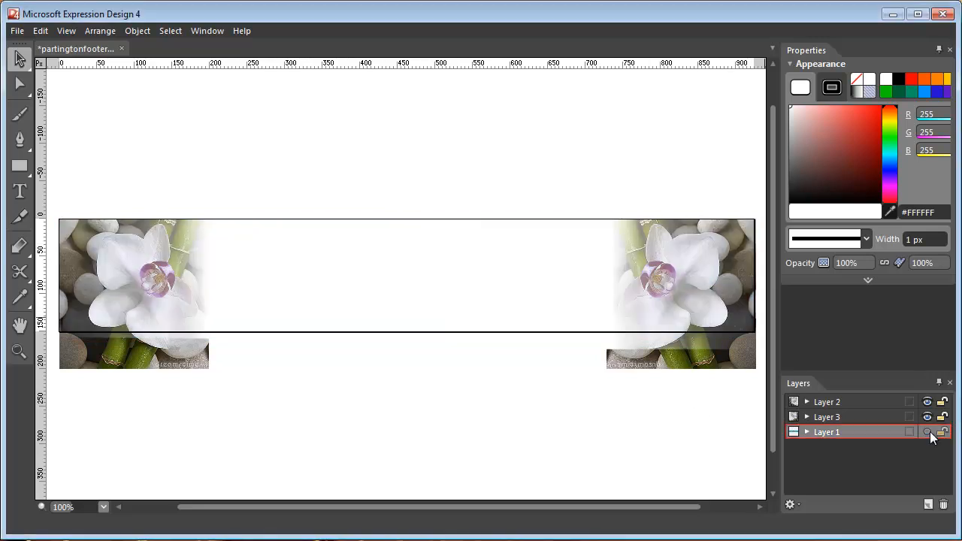
pyautogui.click(929, 431)
pyautogui.click(926, 417)
pyautogui.click(926, 418)
pyautogui.click(927, 402)
pyautogui.click(926, 402)
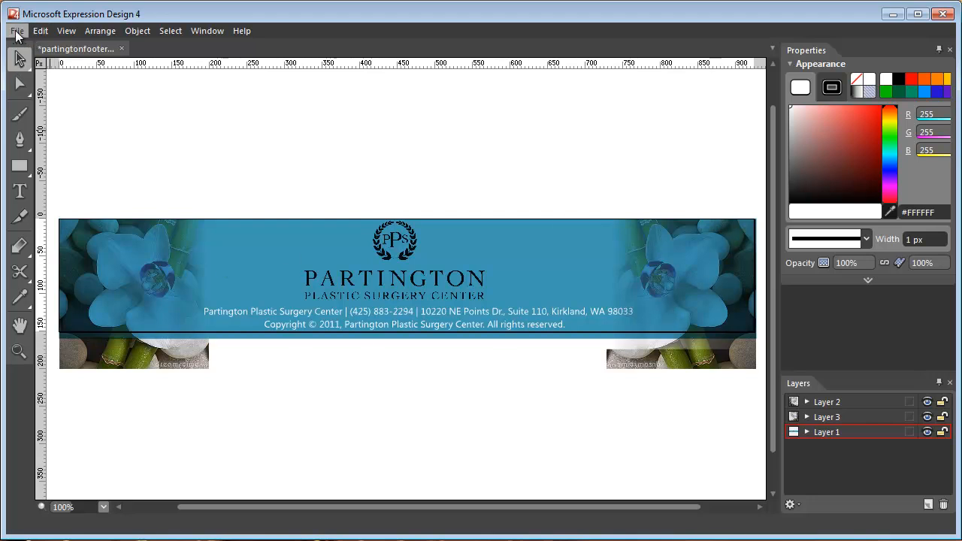
# Review the Artboard Size and Document Size dialogs, closing each without changes.
pyautogui.click(64, 251)
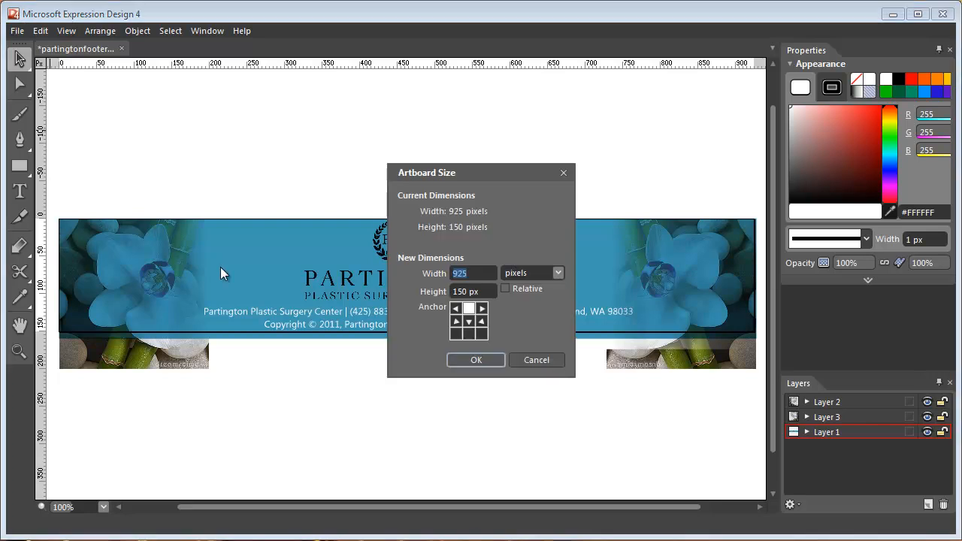
pyautogui.click(522, 358)
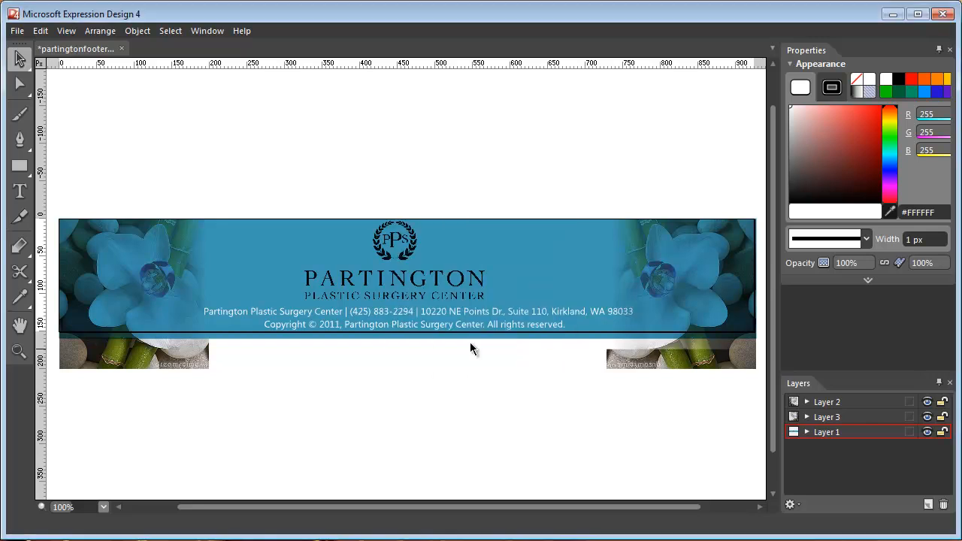
pyautogui.click(86, 245)
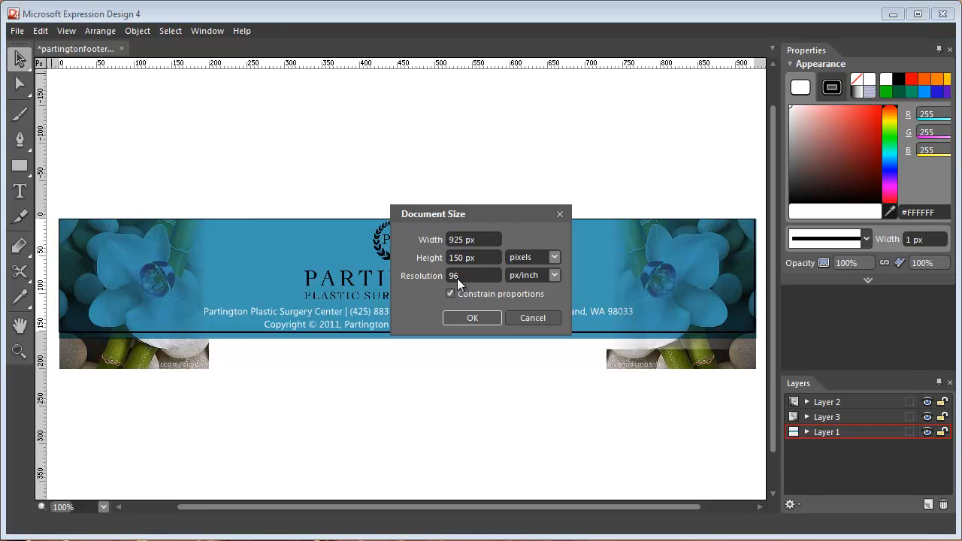
pyautogui.click(532, 318)
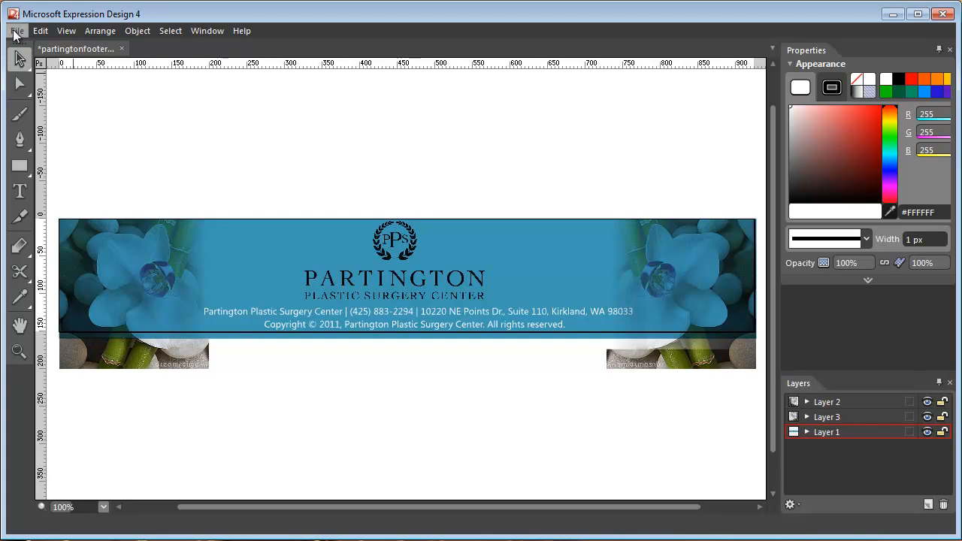
# Open the Export dialog and keep the format as PNG with Transparency checked.
pyautogui.hotkey('ctrl', 'e')
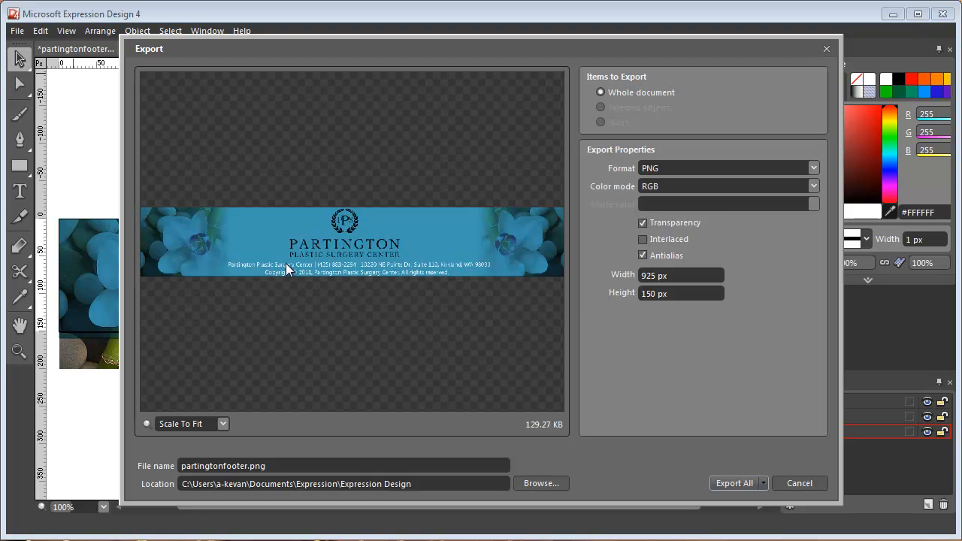
pyautogui.click(813, 168)
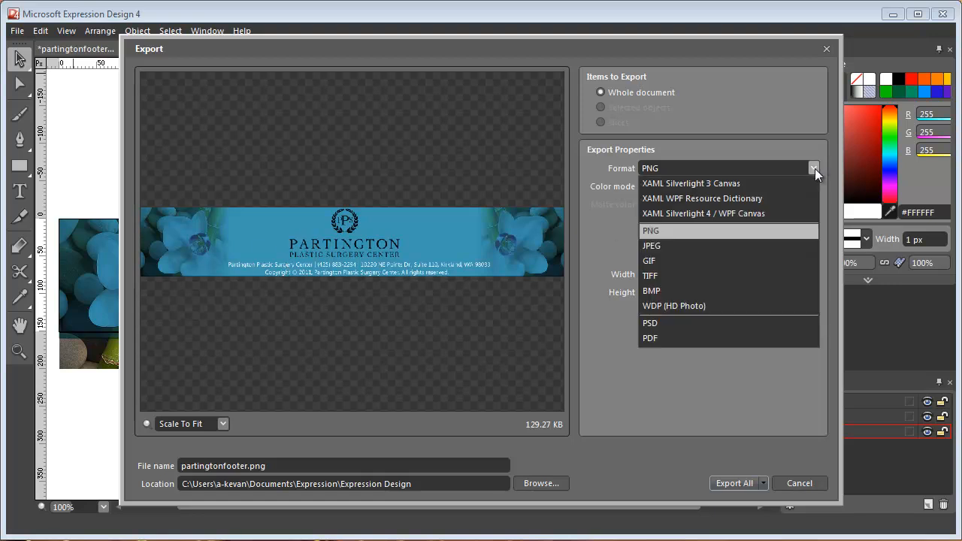
pyautogui.click(757, 236)
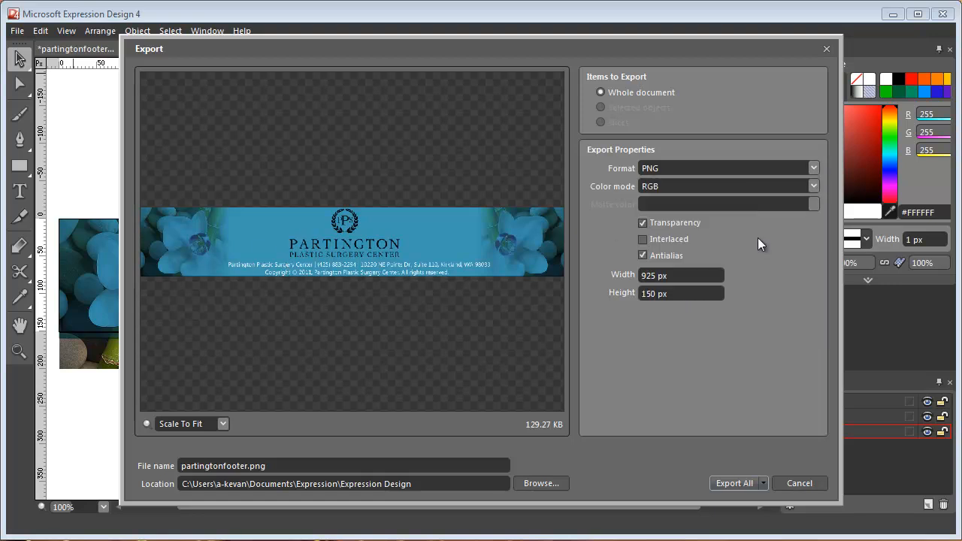
pyautogui.click(648, 222)
pyautogui.click(647, 221)
# Edit the export location path to use the current user's own folder name.
pyautogui.click(244, 486)
pyautogui.doubleClick(245, 486)
pyautogui.click(245, 485)
pyautogui.press('BackSpace')
pyautogui.press('BackSpace')
pyautogui.press('BackSpace')
pyautogui.press('BackSpace')
pyautogui.press('BackSpace')
pyautogui.press('BackSpace')
pyautogui.press('BackSpace')
pyautogui.write('Janet')
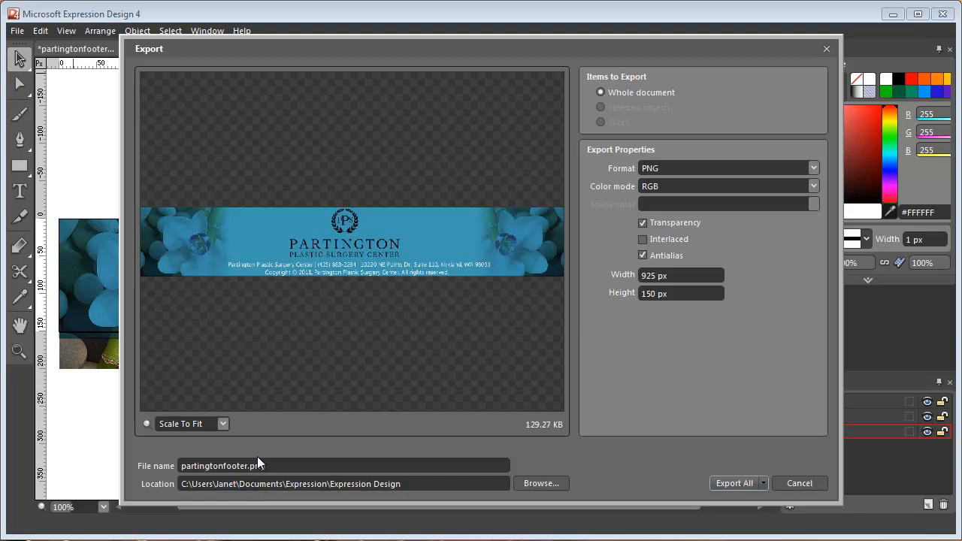
# Rename the export file to partingtonfooter_WholeDocument.png and export the whole document.
pyautogui.doubleClick(246, 467)
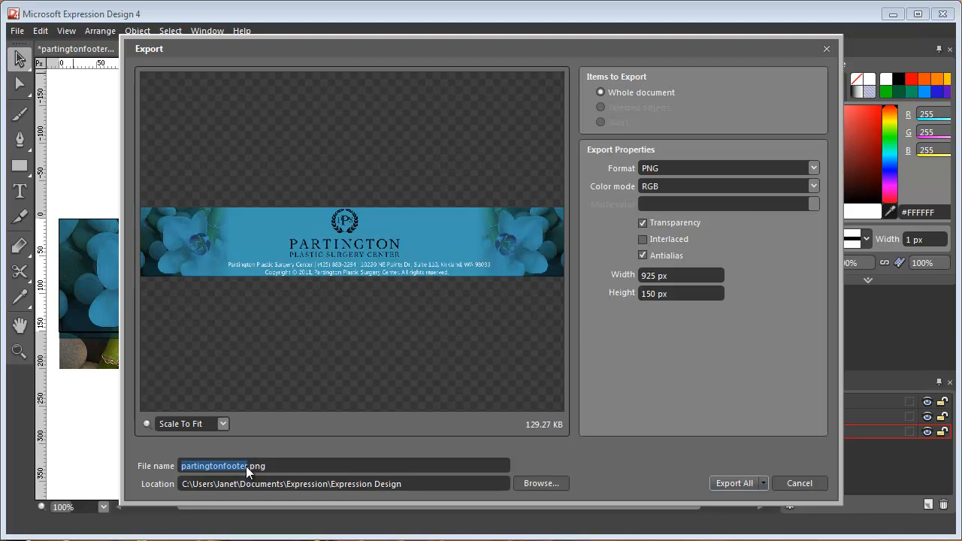
pyautogui.click(247, 466)
pyautogui.write('_WholeDocument')
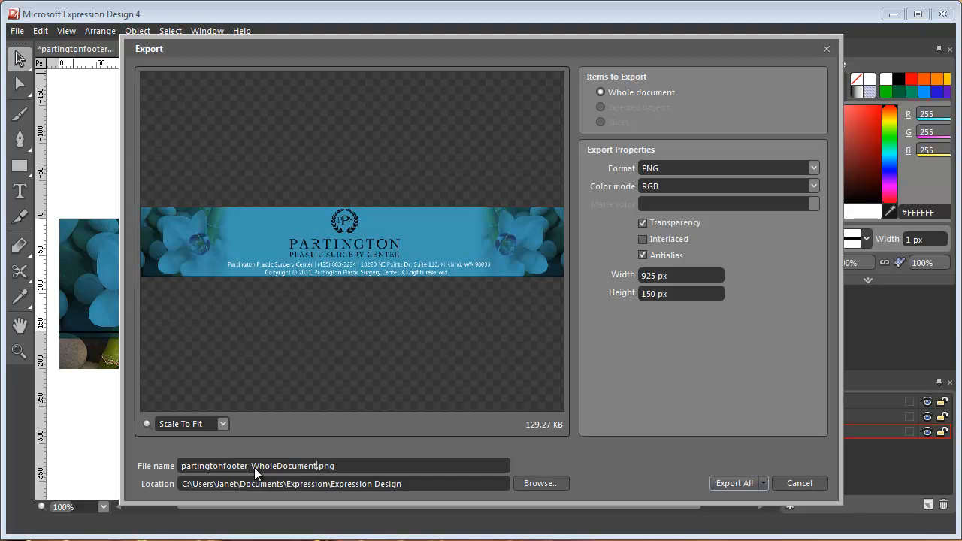
pyautogui.click(744, 485)
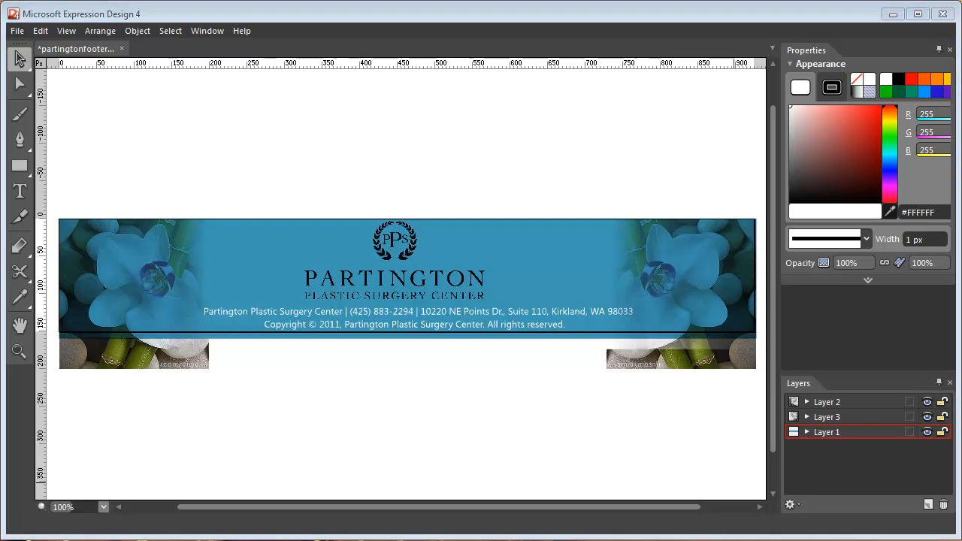
# Switch to Windows Explorer and open the exported PNG and image001.jpg to inspect them, then minimize the window.
pyautogui.hotkey('alt', 'Tab')
pyautogui.moveTo(428, 163); pyautogui.dragTo(529, 58)
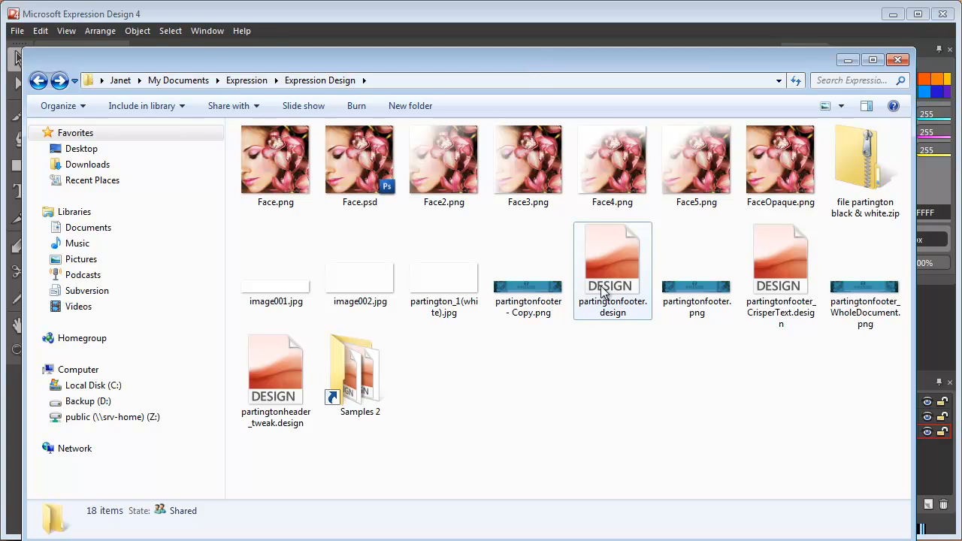
pyautogui.doubleClick(858, 289)
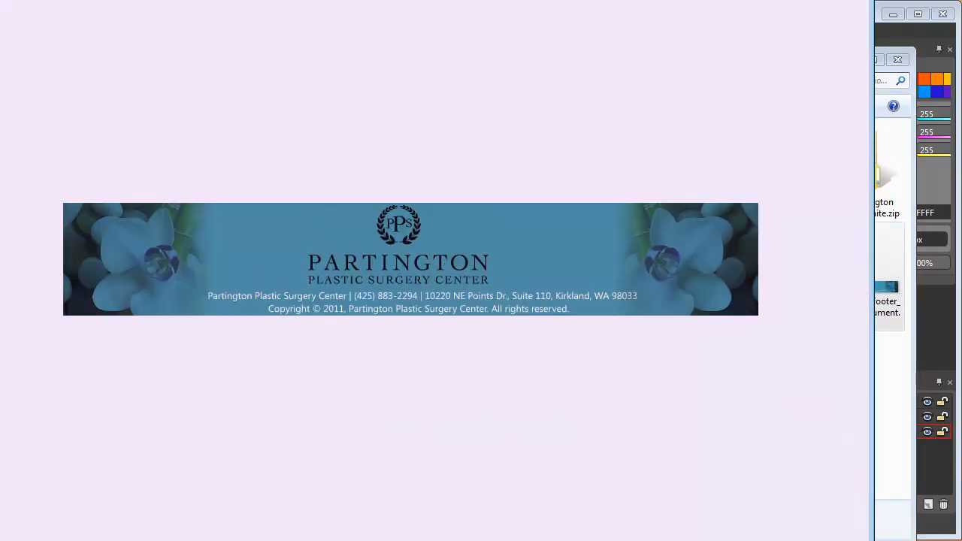
pyautogui.hotkey('alt', 'F4')
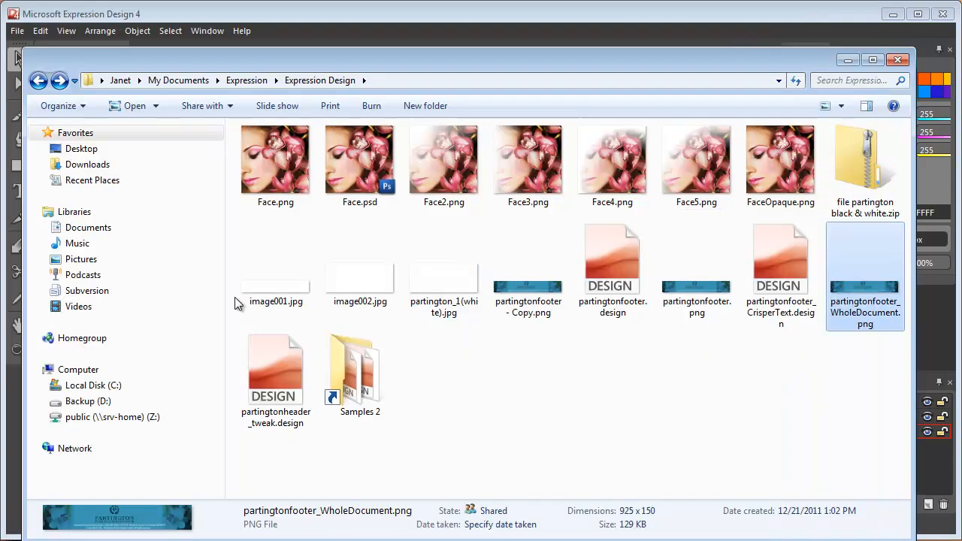
pyautogui.doubleClick(268, 272)
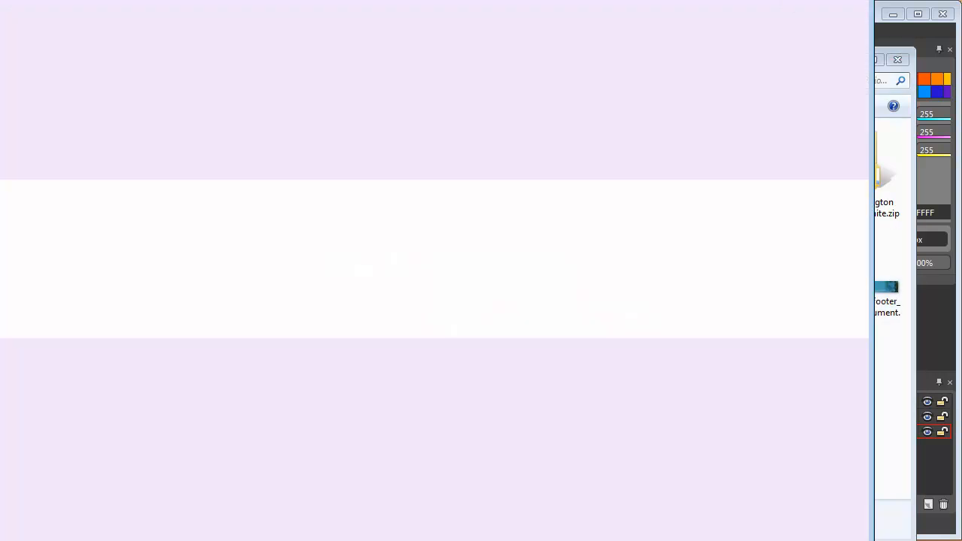
pyautogui.hotkey('alt', 'F4')
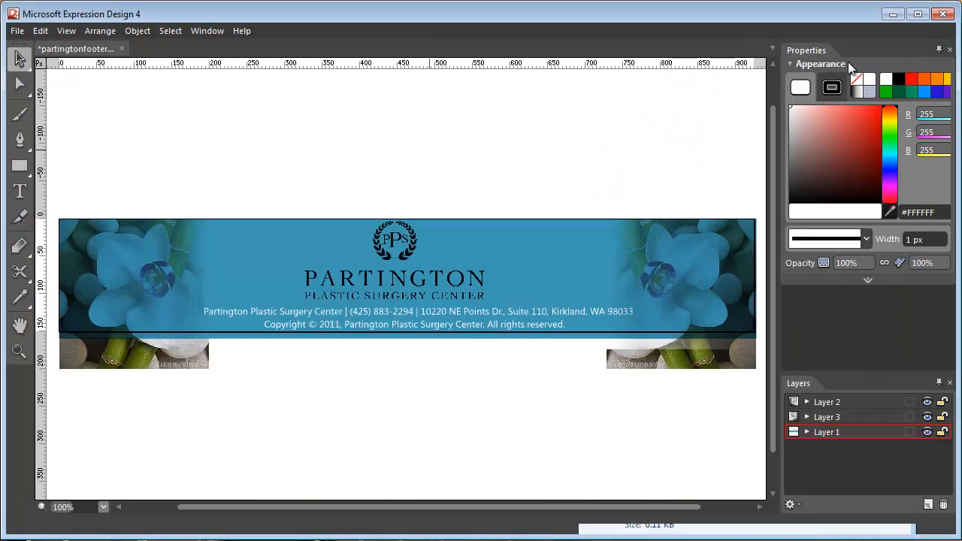
pyautogui.click(848, 60)
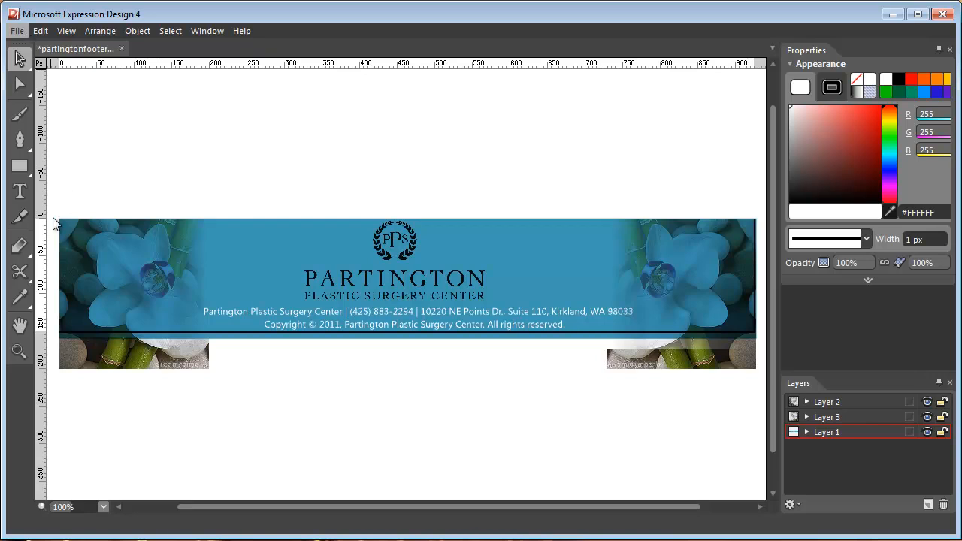
pyautogui.hotkey('ctrl', 'e')
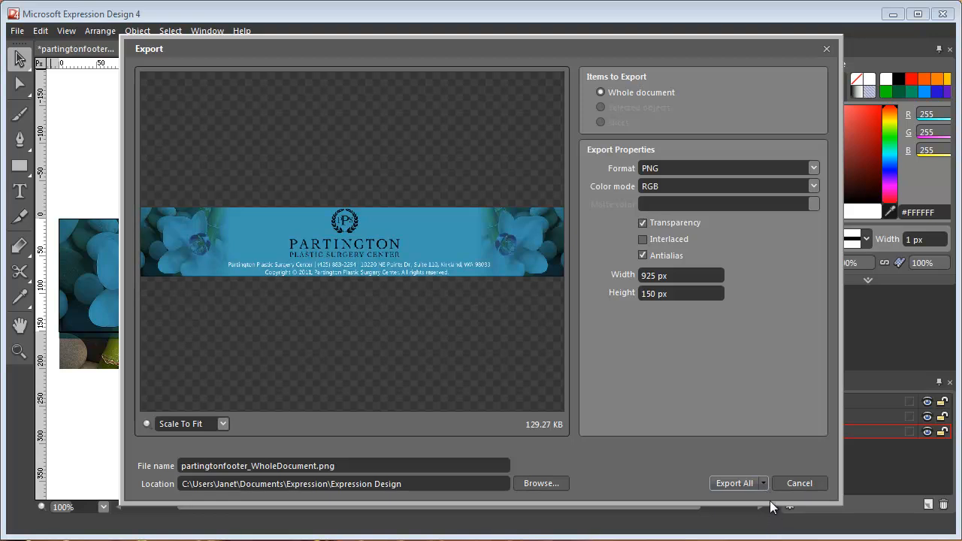
pyautogui.click(808, 169)
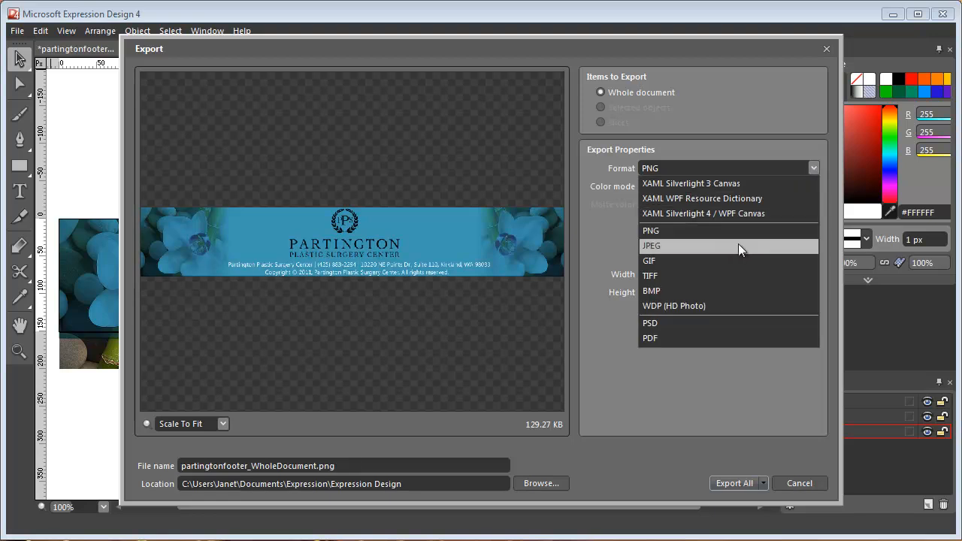
pyautogui.click(738, 245)
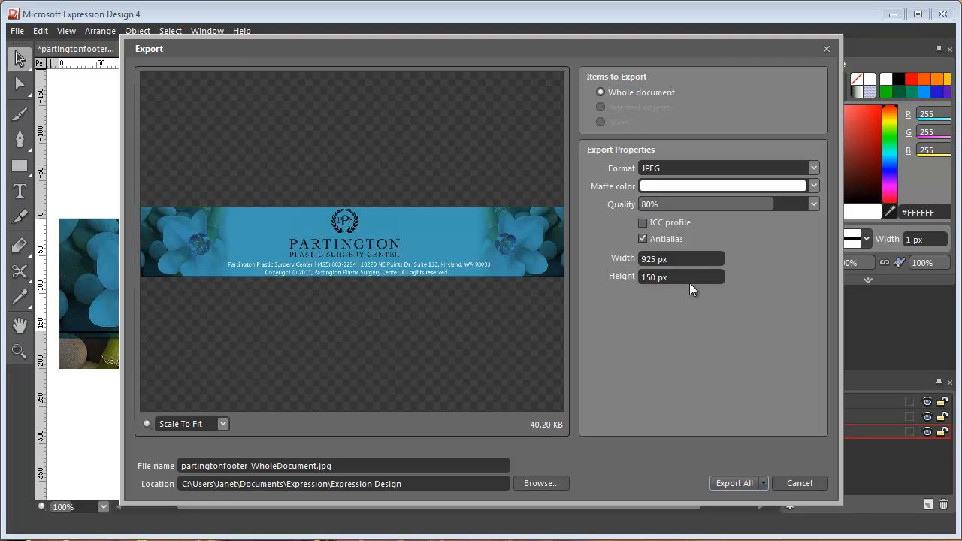
pyautogui.click(823, 487)
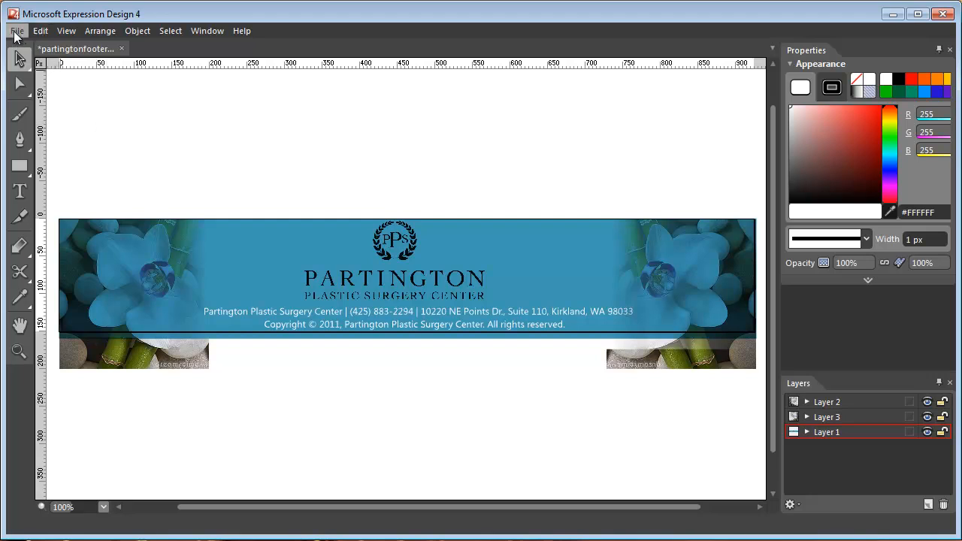
pyautogui.click(20, 216)
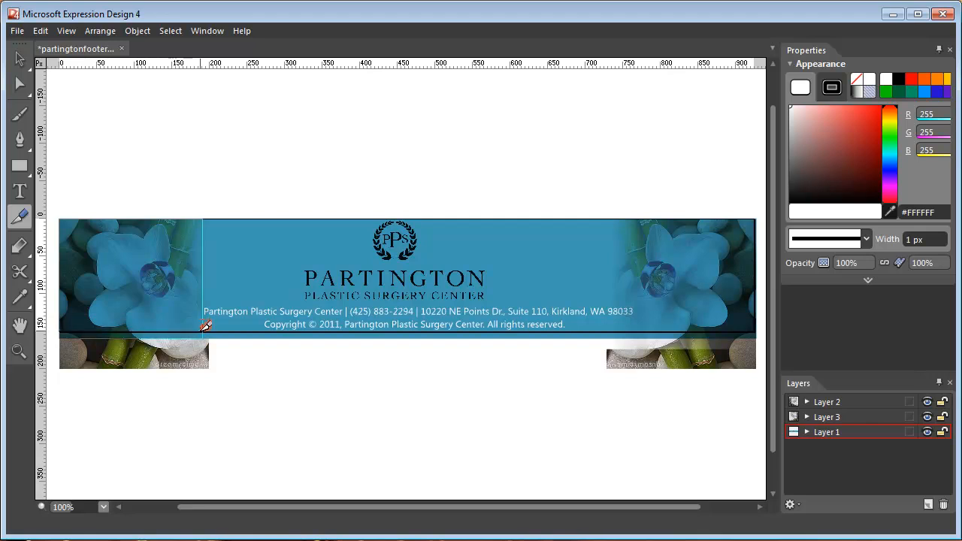
pyautogui.click(205, 324)
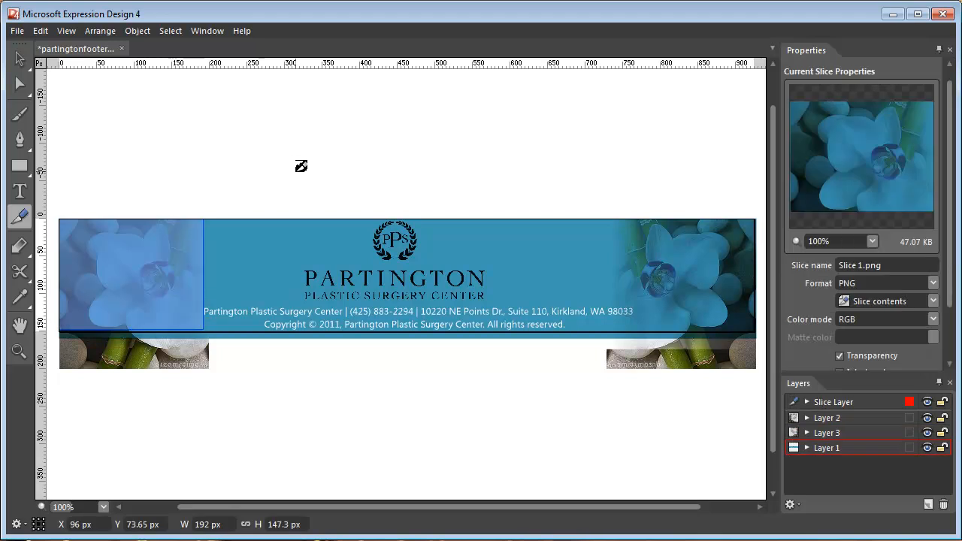
pyautogui.hotkey('ctrl', 'z')
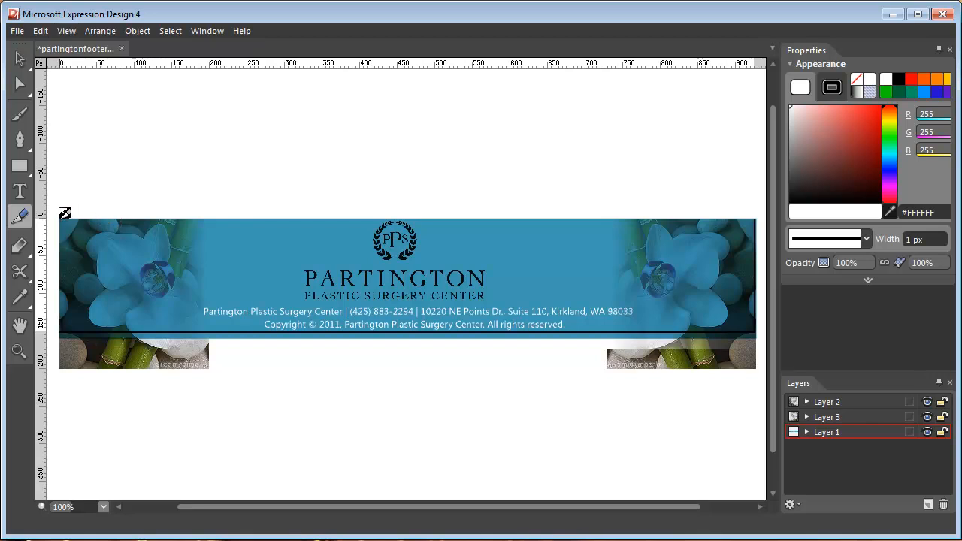
# Draw a slice about 191 × 150 px over the left orchid and another about 926 × 151 px covering the whole banner.
pyautogui.moveTo(60, 219); pyautogui.dragTo(207, 326)
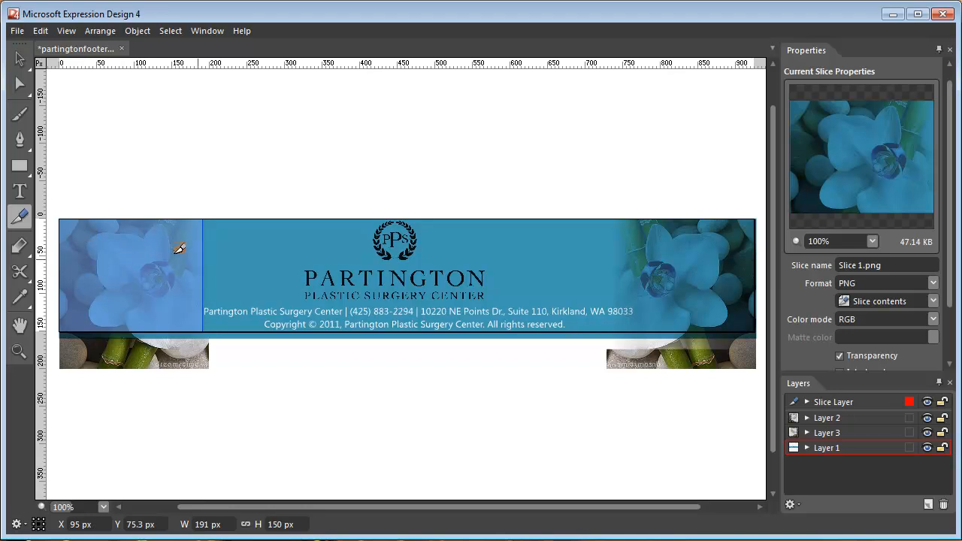
pyautogui.click(807, 401)
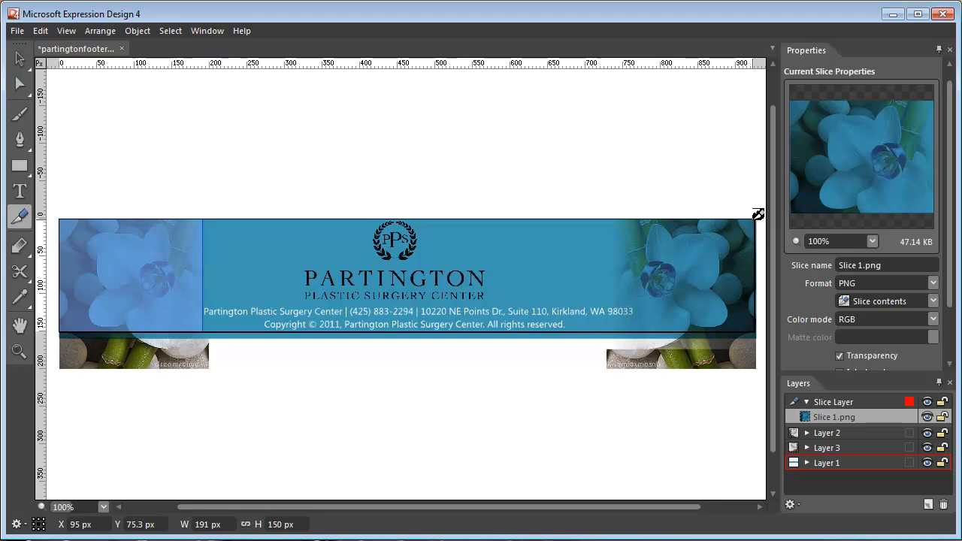
pyautogui.moveTo(755, 219); pyautogui.dragTo(64, 326)
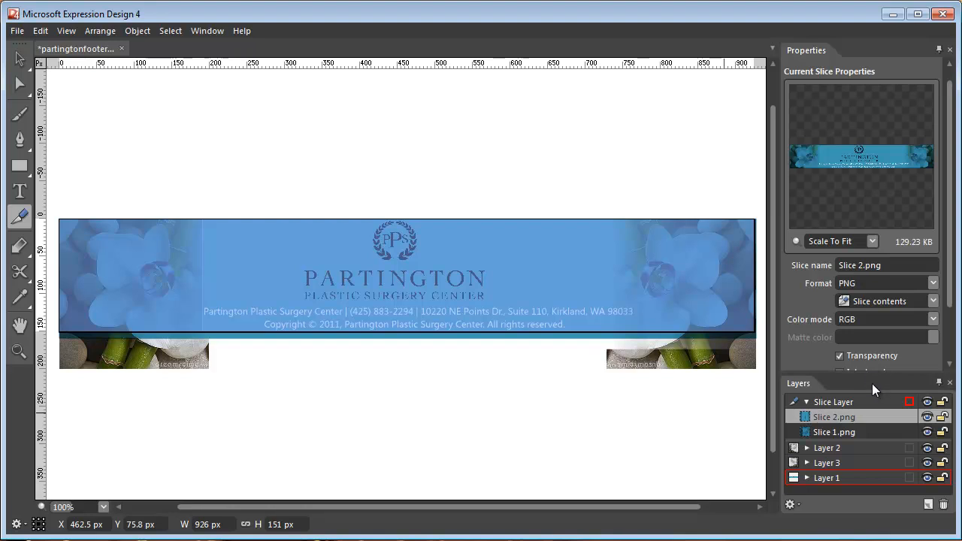
# Set the export format of Slice 1 to JPEG.
pyautogui.moveTo(776, 360); pyautogui.dragTo(688, 365)
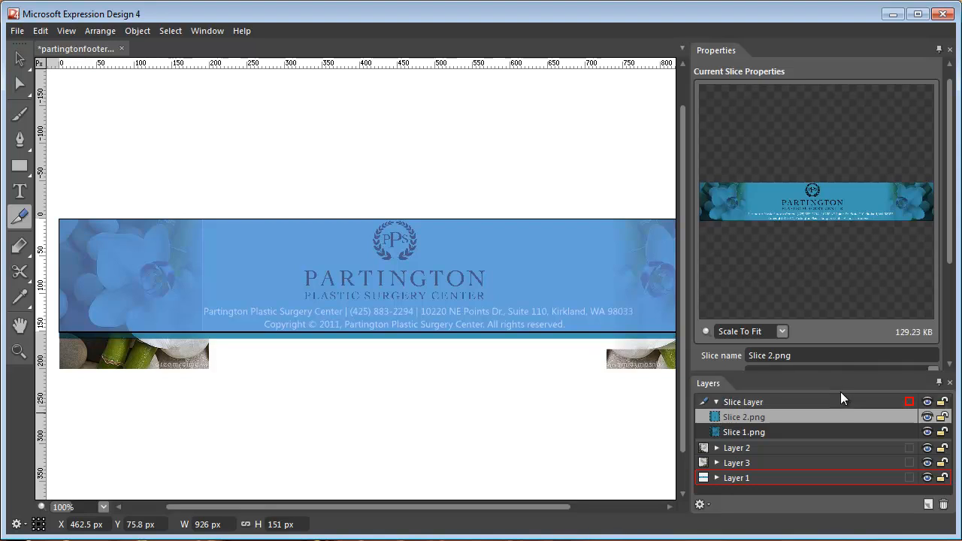
pyautogui.moveTo(837, 373); pyautogui.dragTo(835, 336)
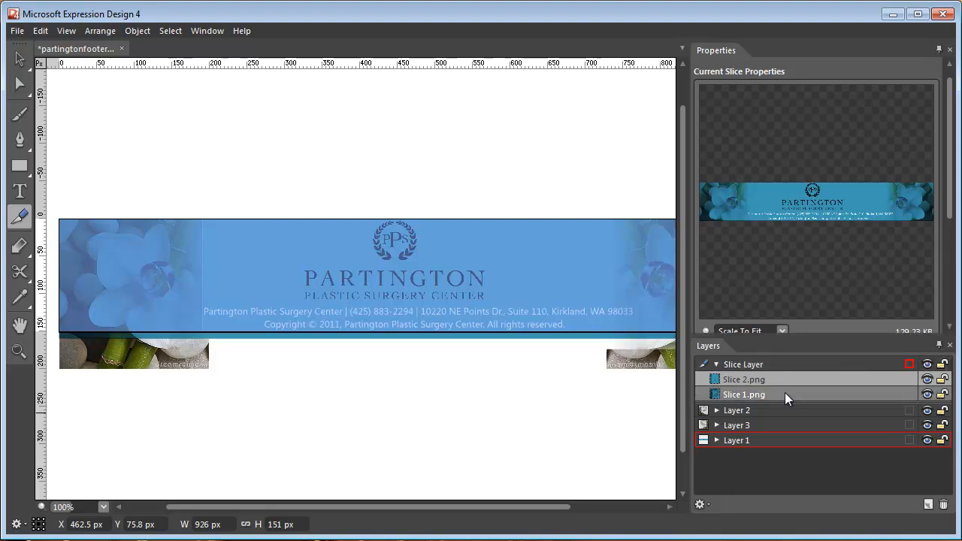
pyautogui.click(785, 393)
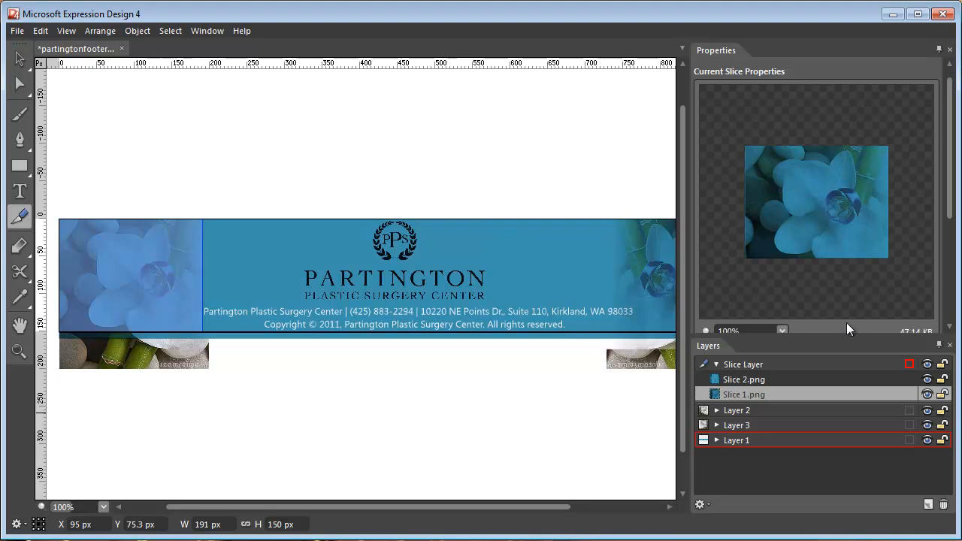
pyautogui.moveTo(949, 203); pyautogui.dragTo(949, 268)
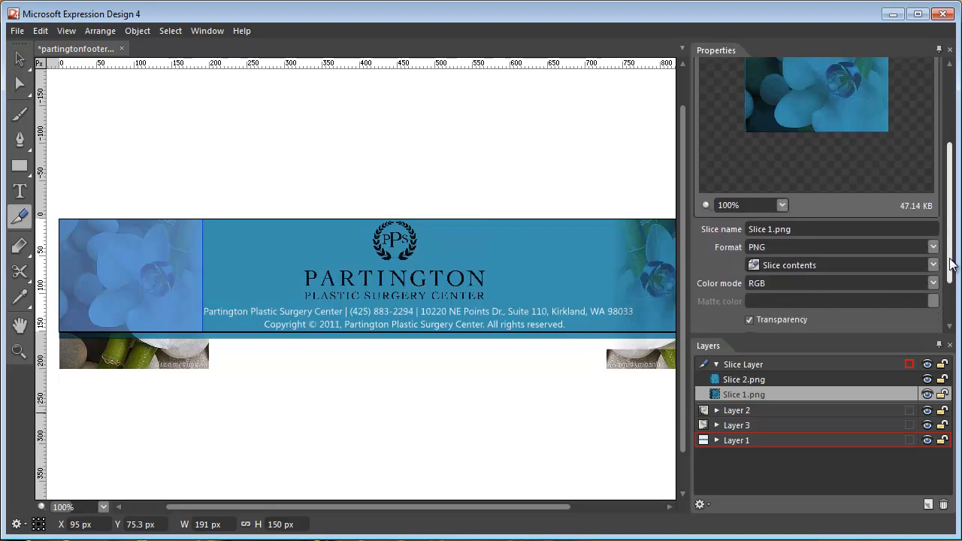
pyautogui.click(930, 248)
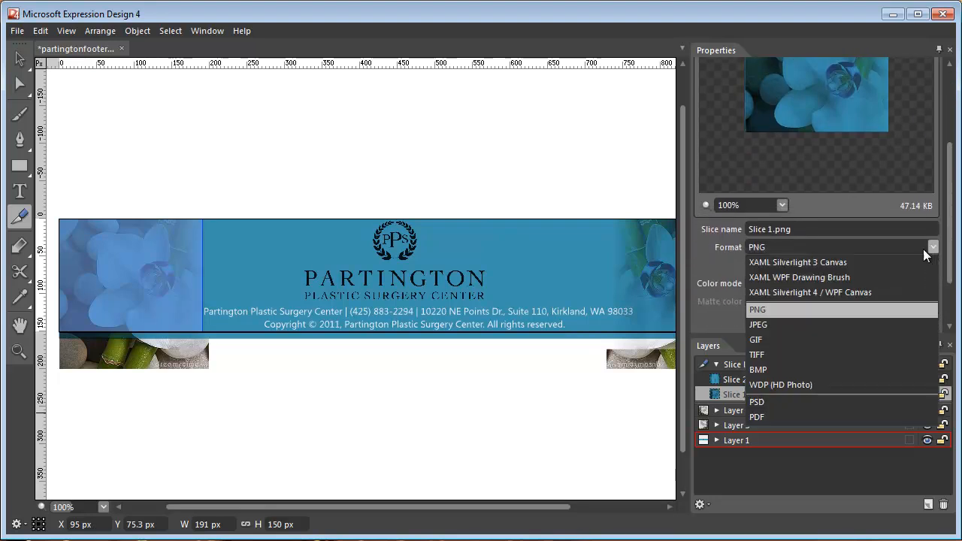
pyautogui.click(869, 324)
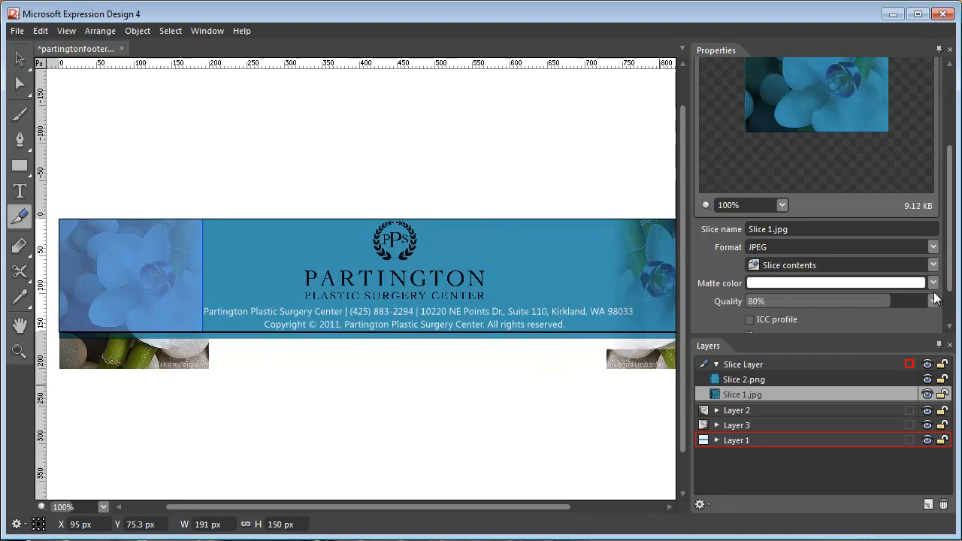
# Duplicate Slice 1, position the copy back over the left orchid, and set the copy's export format to PNG.
pyautogui.scroll(-3, 939, 265)
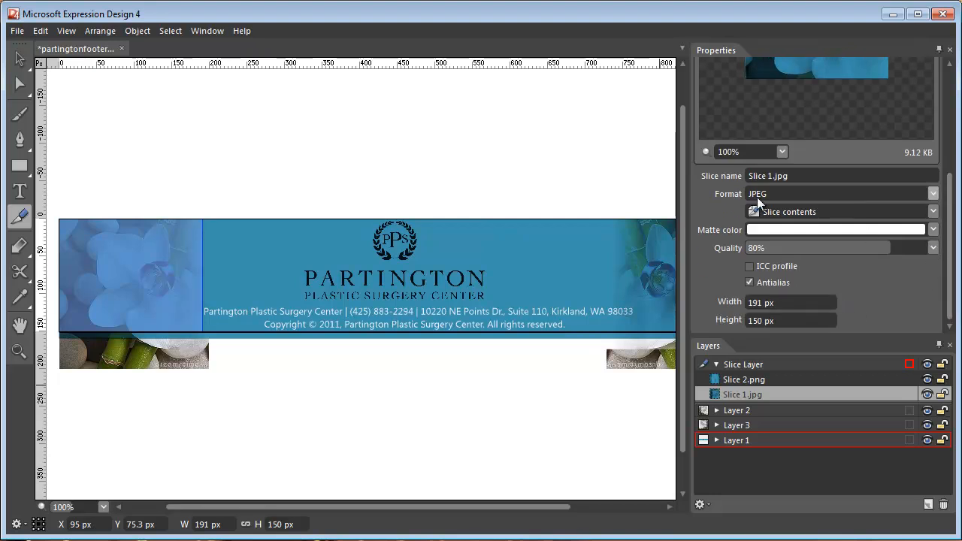
pyautogui.click(20, 60)
pyautogui.click(21, 216)
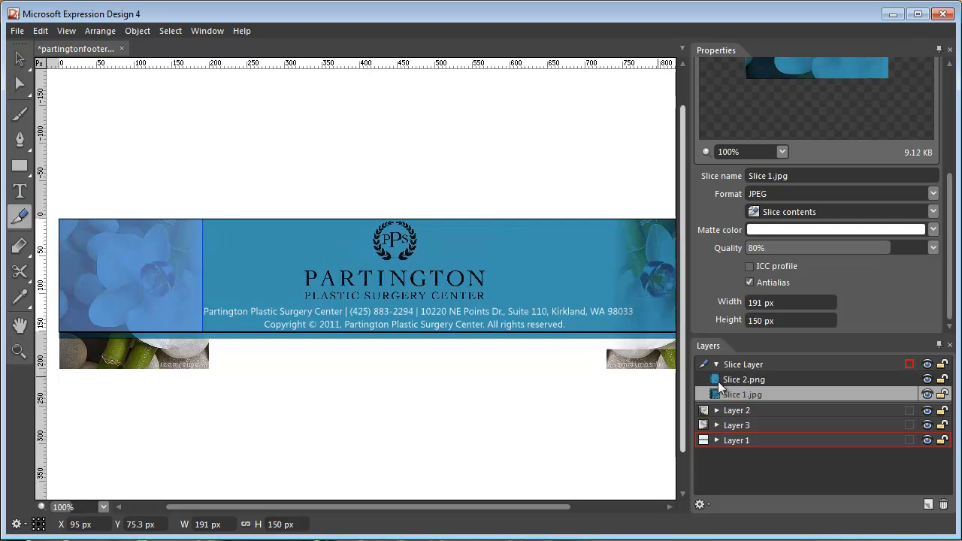
pyautogui.click(767, 381)
pyautogui.click(769, 394)
pyautogui.hotkey('ctrl', 'v')
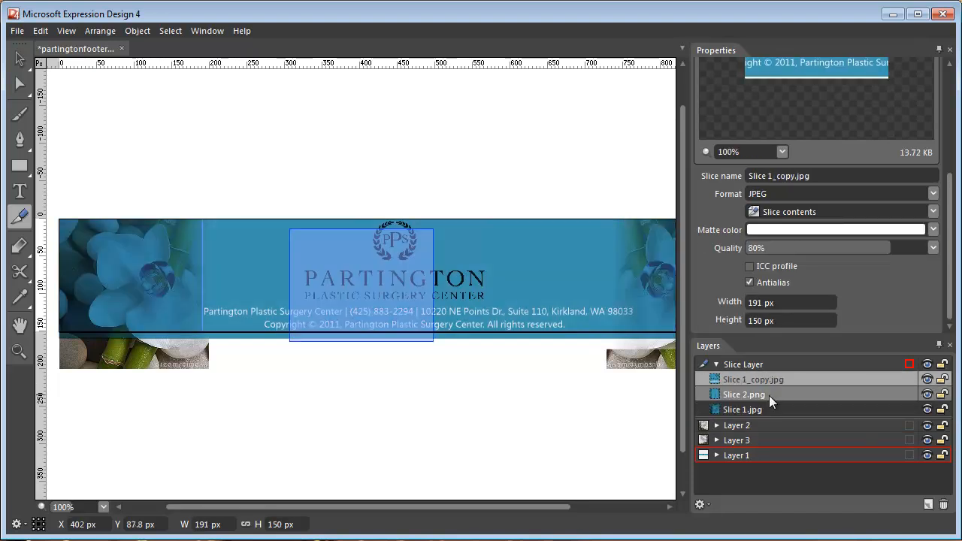
pyautogui.click(20, 58)
pyautogui.moveTo(345, 334); pyautogui.dragTo(123, 335)
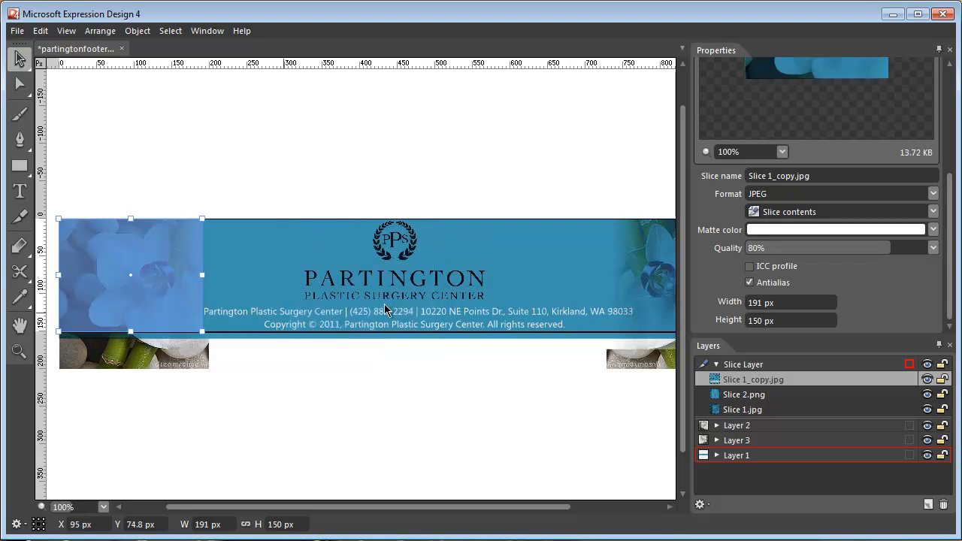
pyautogui.click(932, 194)
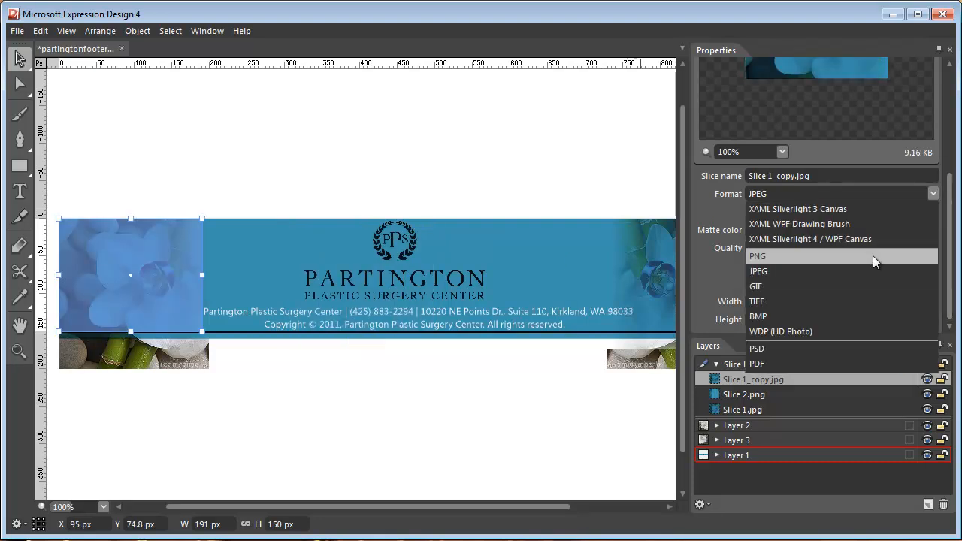
pyautogui.click(871, 256)
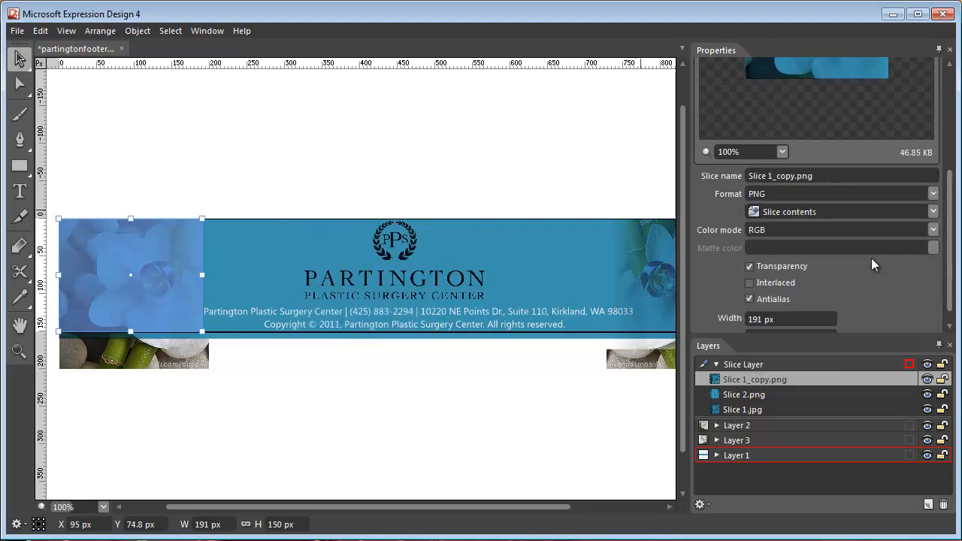
# Duplicate Slice 2 and align the copy over the full banner.
pyautogui.click(808, 406)
pyautogui.click(808, 392)
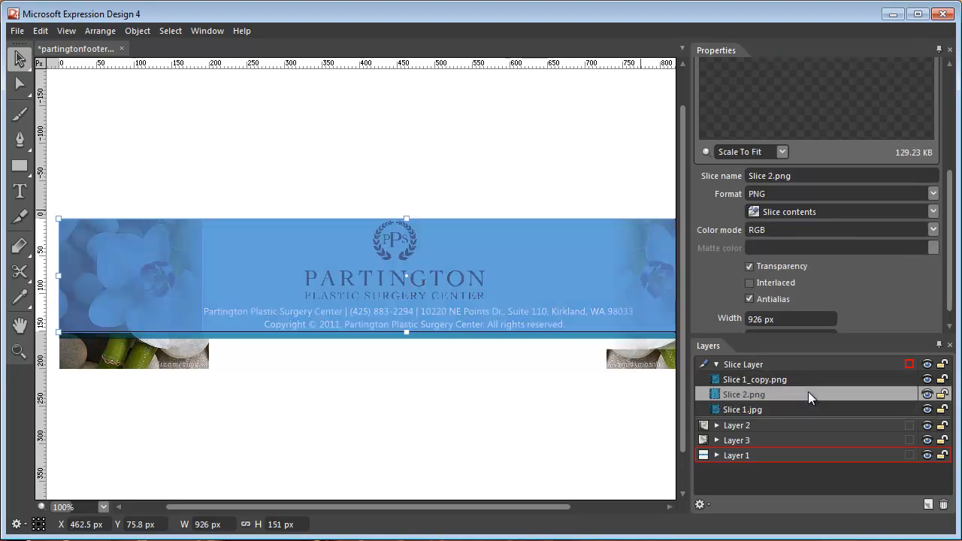
pyautogui.scroll(3, 932, 121)
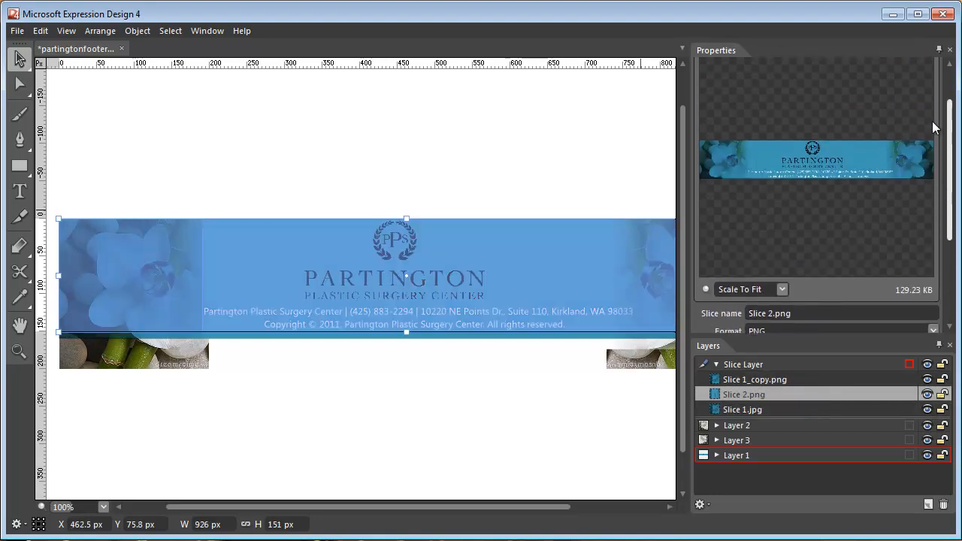
pyautogui.moveTo(950, 156); pyautogui.dragTo(953, 207)
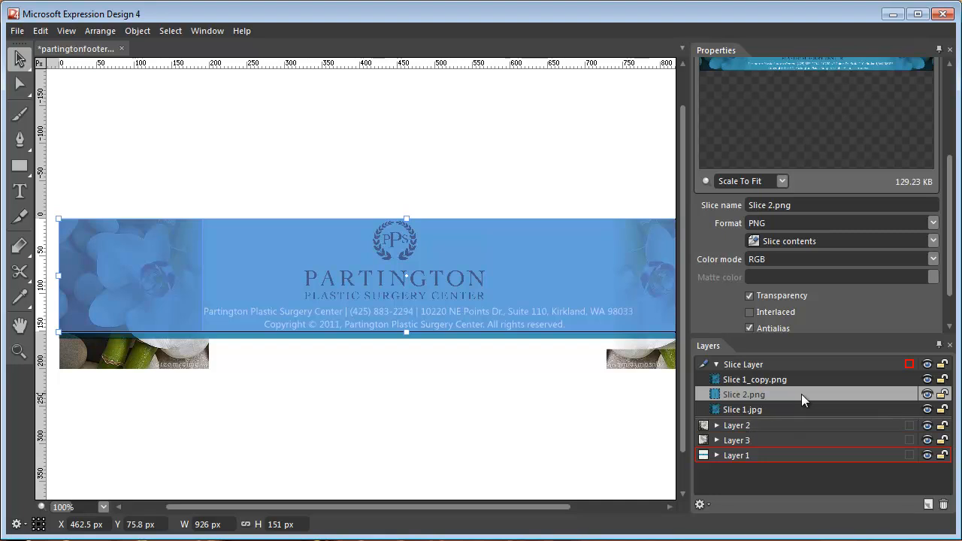
pyautogui.hotkey('ctrl', 'd')
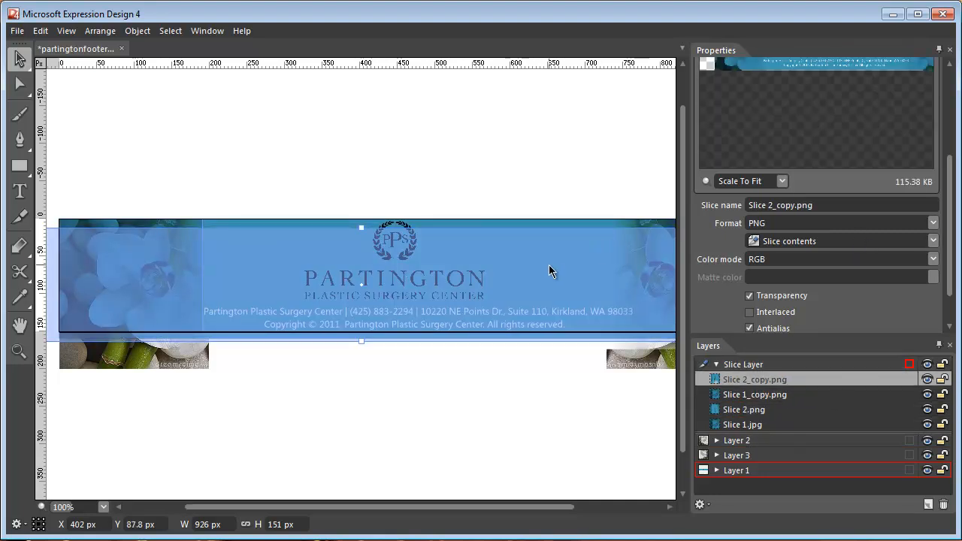
pyautogui.moveTo(568, 257); pyautogui.dragTo(584, 248)
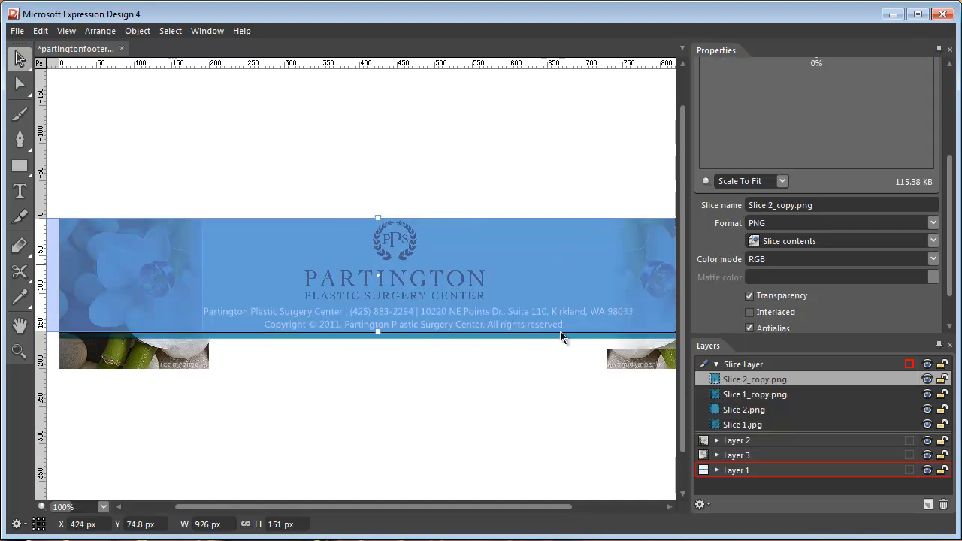
pyautogui.hotkey('ctrl', 'z')
pyautogui.moveTo(476, 505); pyautogui.dragTo(586, 508)
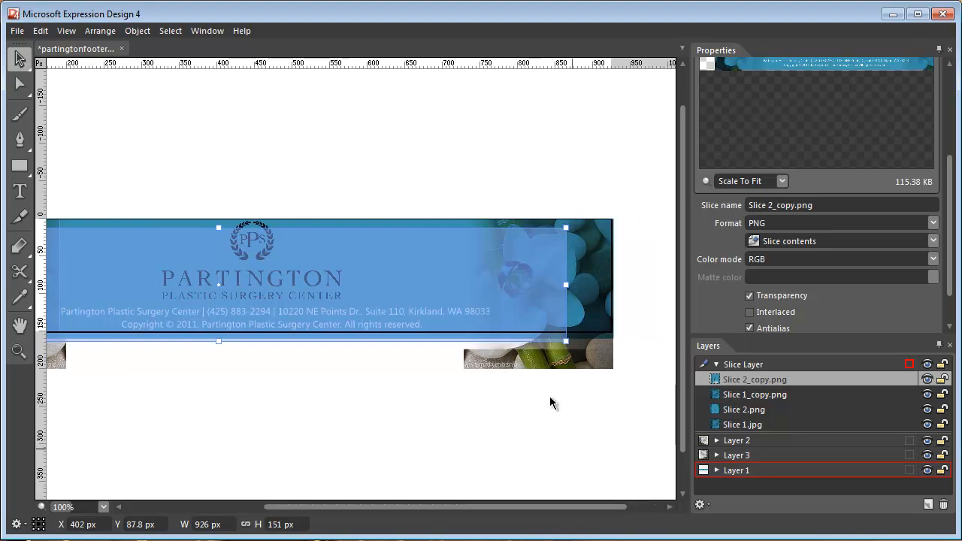
pyautogui.moveTo(515, 300); pyautogui.dragTo(560, 298)
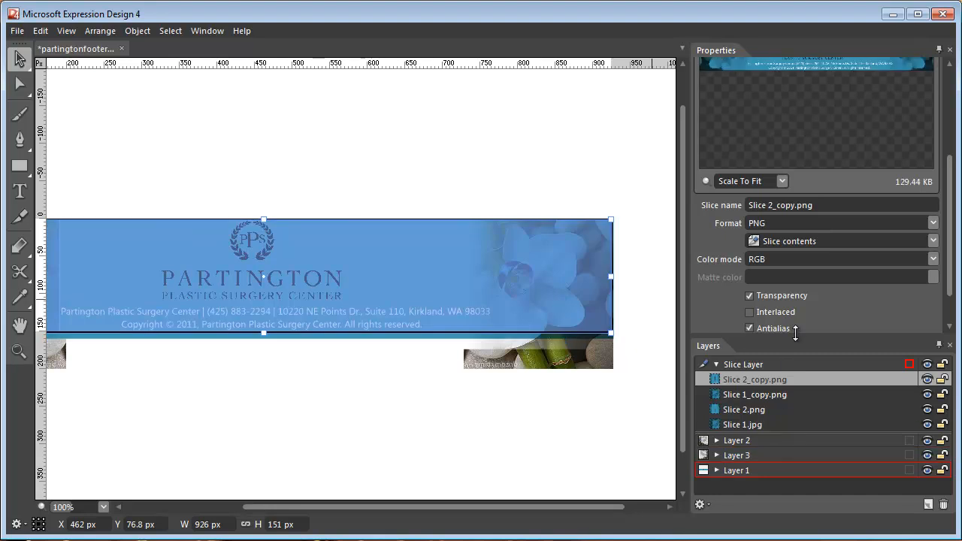
# Set the copied banner slice's export format to JPEG and save the document.
pyautogui.click(932, 222)
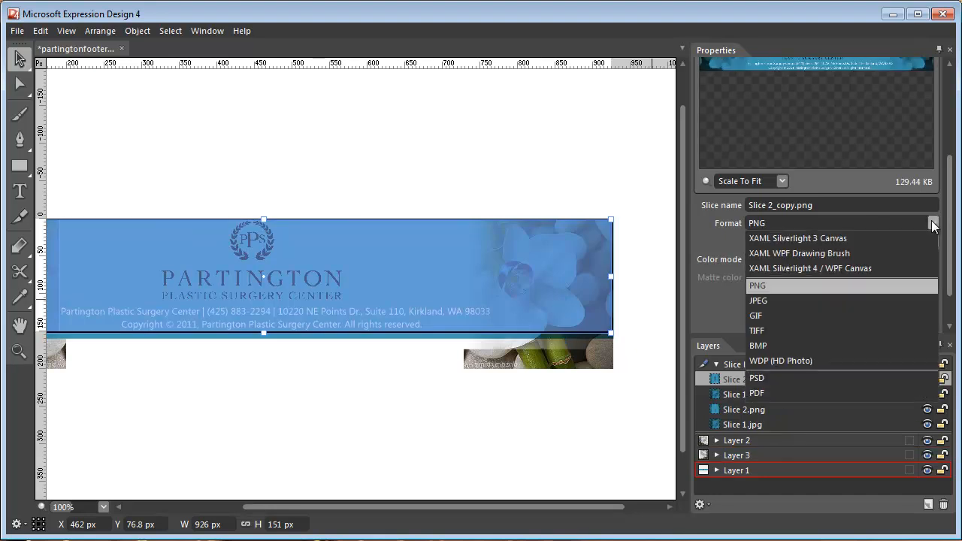
pyautogui.click(821, 303)
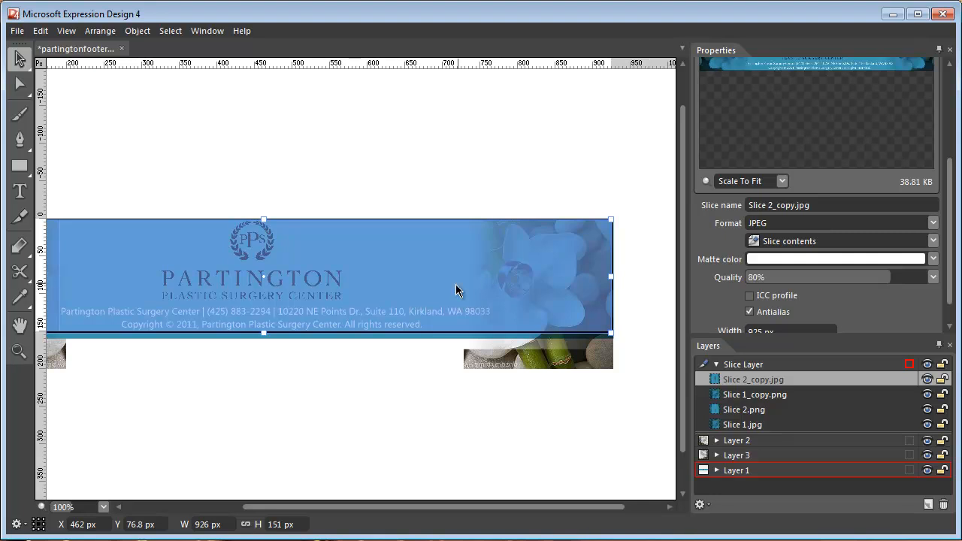
pyautogui.hotkey('ctrl', 's')
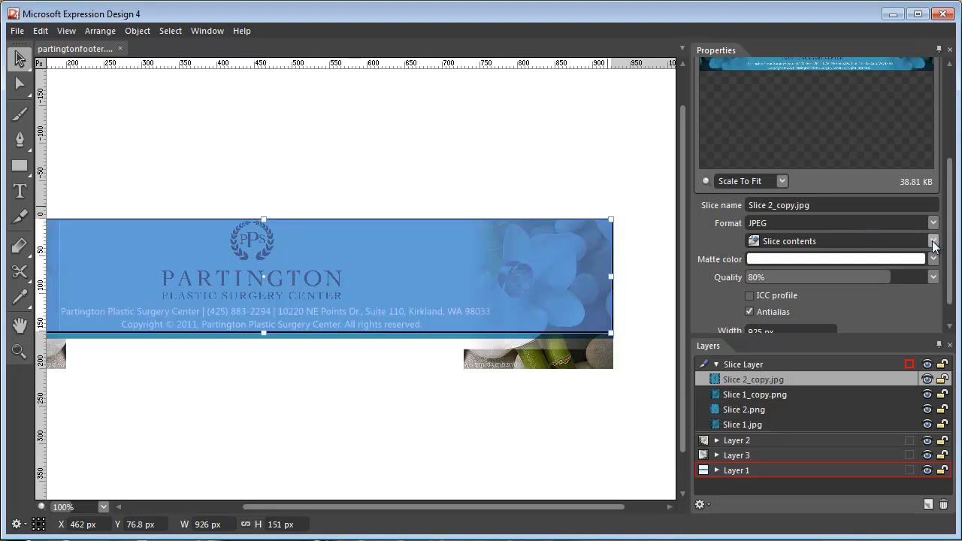
# Open the Export dialog with Slices chosen, review each slice's settings, and export all slices.
pyautogui.moveTo(950, 246); pyautogui.dragTo(951, 213)
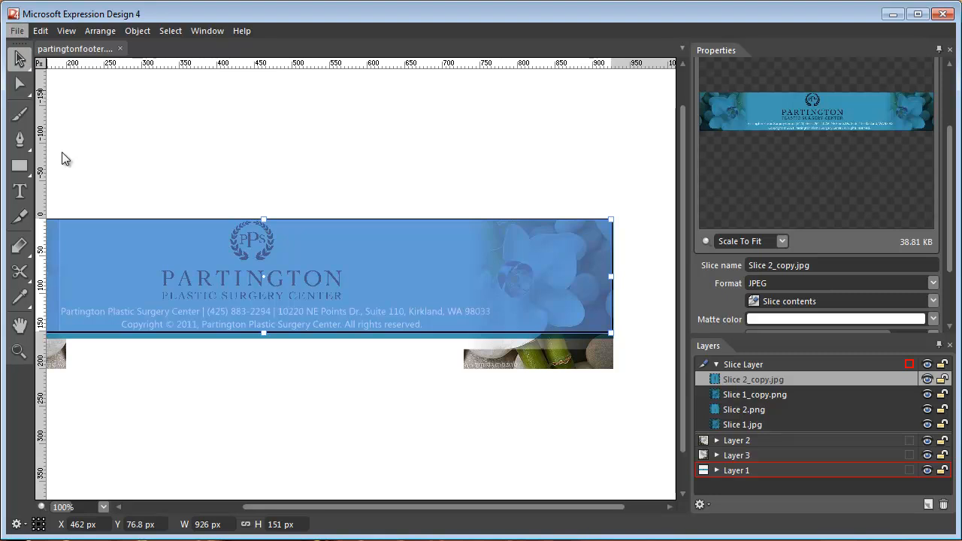
pyautogui.hotkey('ctrl', 'e')
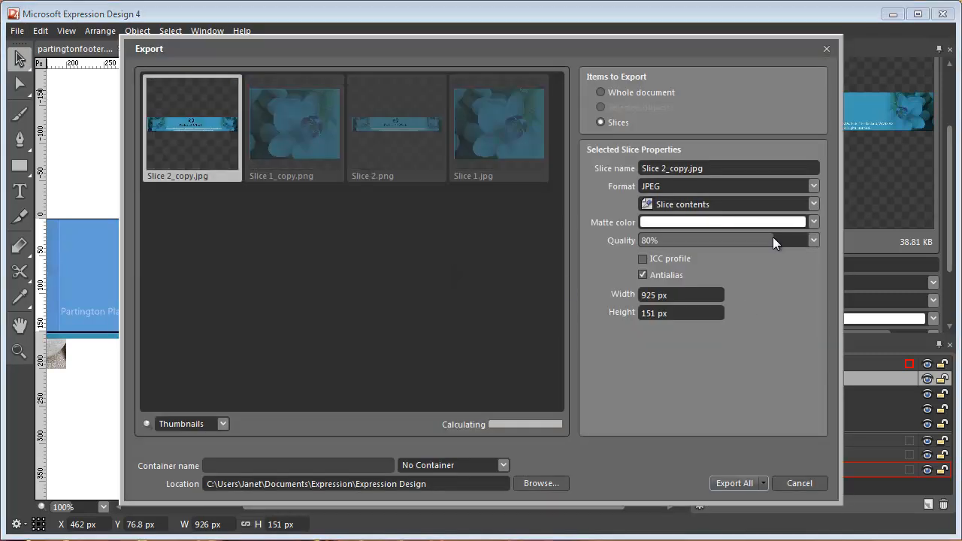
pyautogui.moveTo(757, 42); pyautogui.dragTo(664, 58)
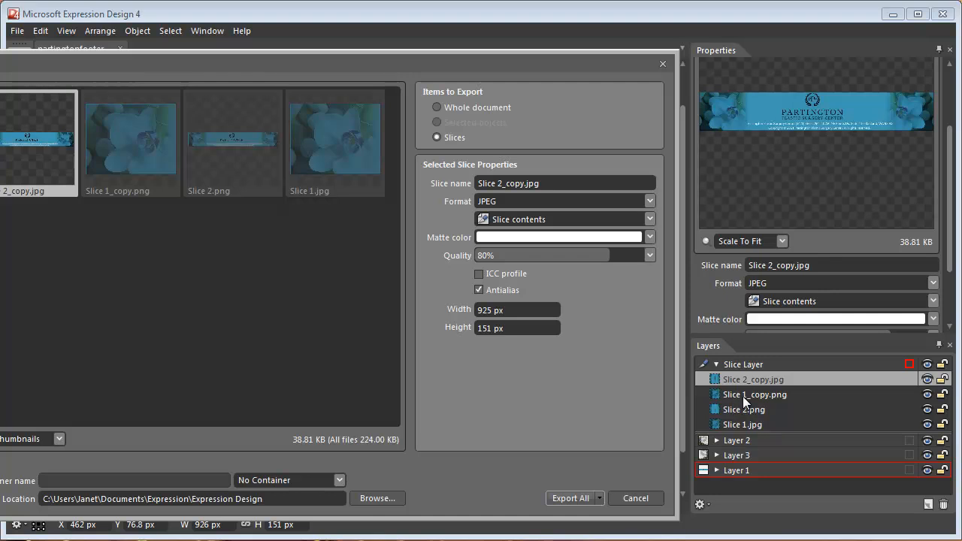
pyautogui.moveTo(552, 68); pyautogui.dragTo(720, 73)
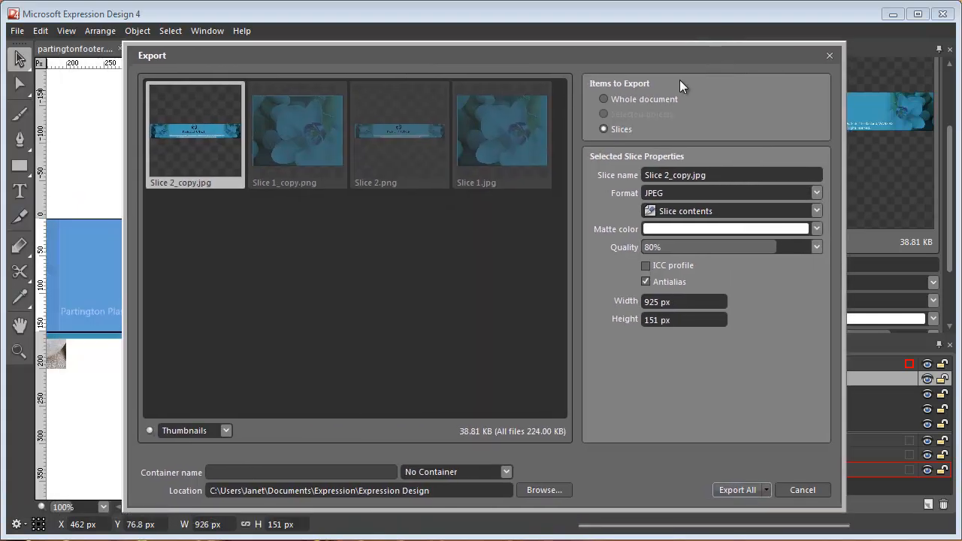
pyautogui.click(603, 99)
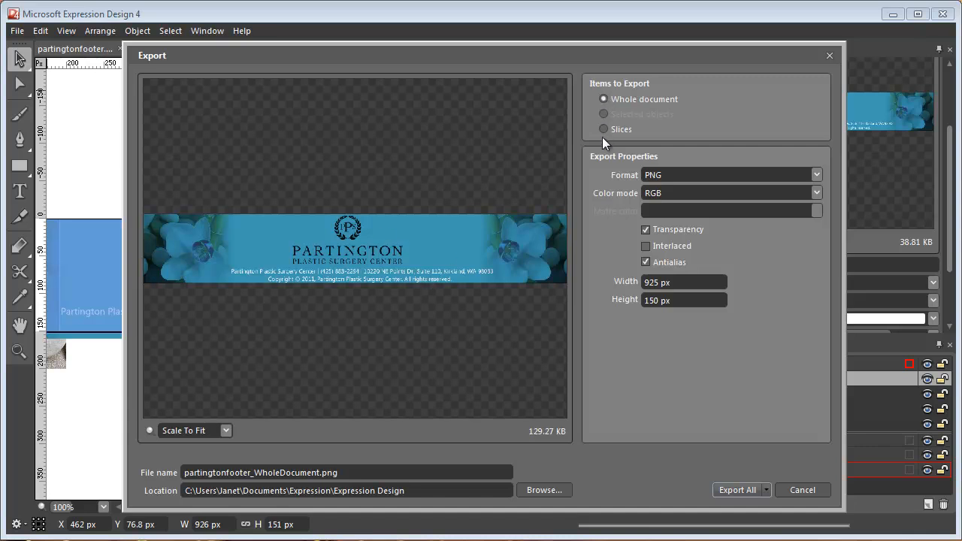
pyautogui.click(604, 132)
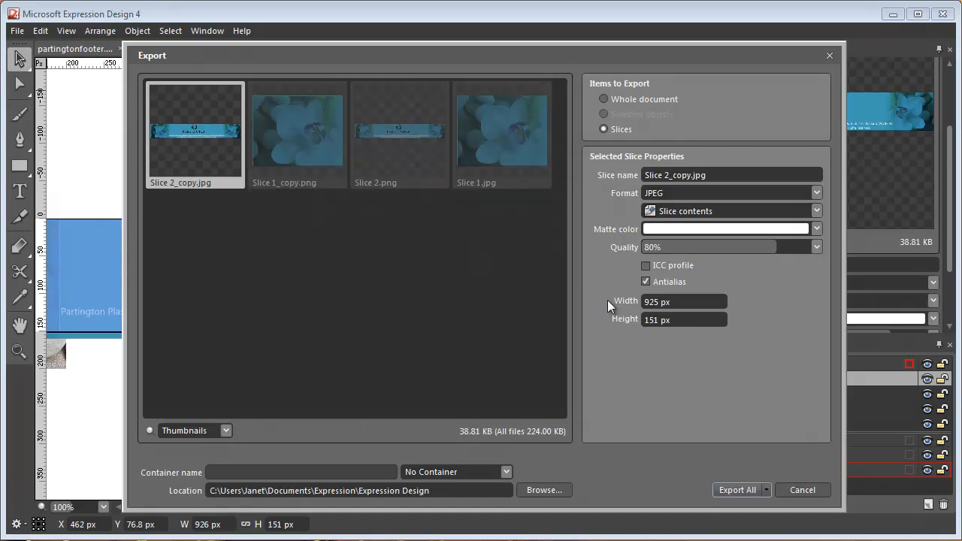
pyautogui.click(816, 193)
pyautogui.click(817, 203)
pyautogui.click(271, 134)
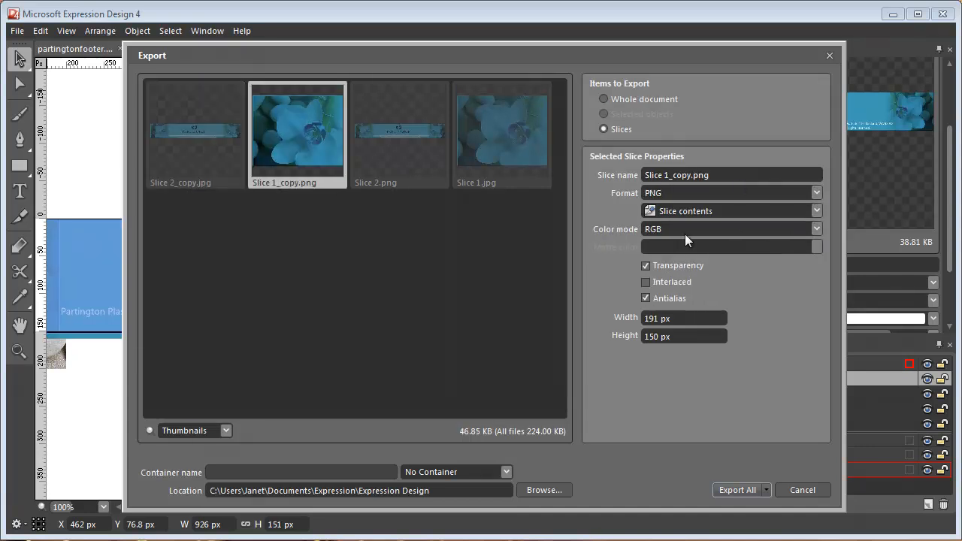
pyautogui.click(646, 265)
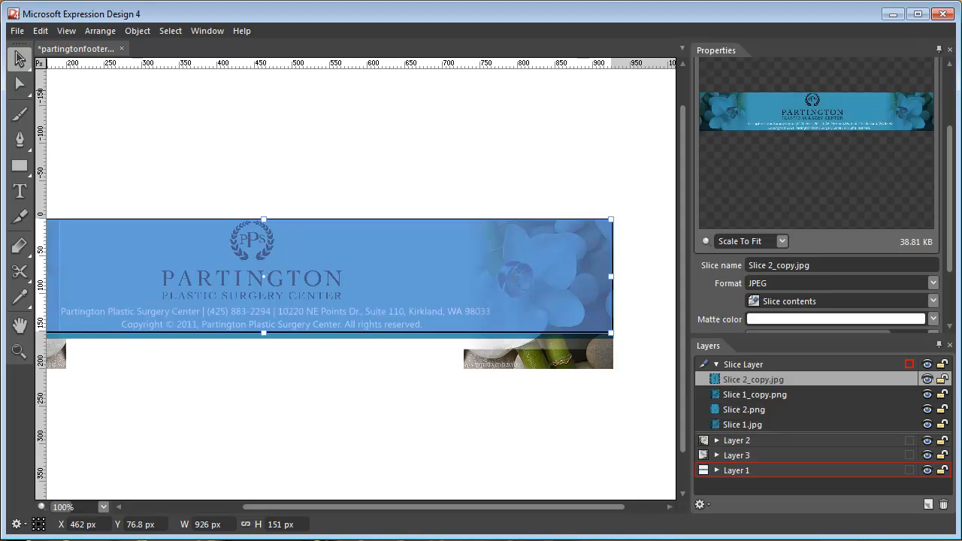
# Switch to Windows Explorer, open the exported Slice 1.jpg to inspect it, close it and minimize the window.
pyautogui.click(226, 539)
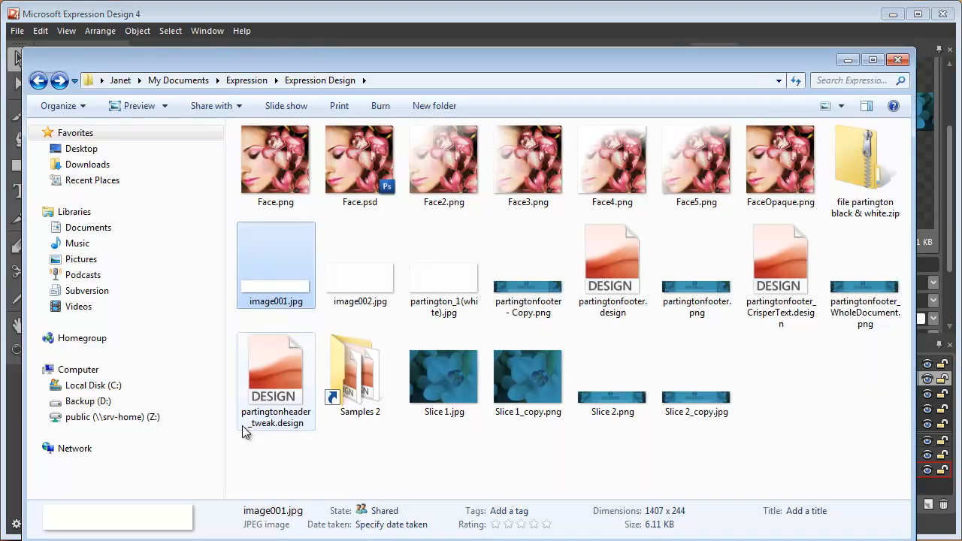
pyautogui.click(511, 381)
pyautogui.doubleClick(438, 376)
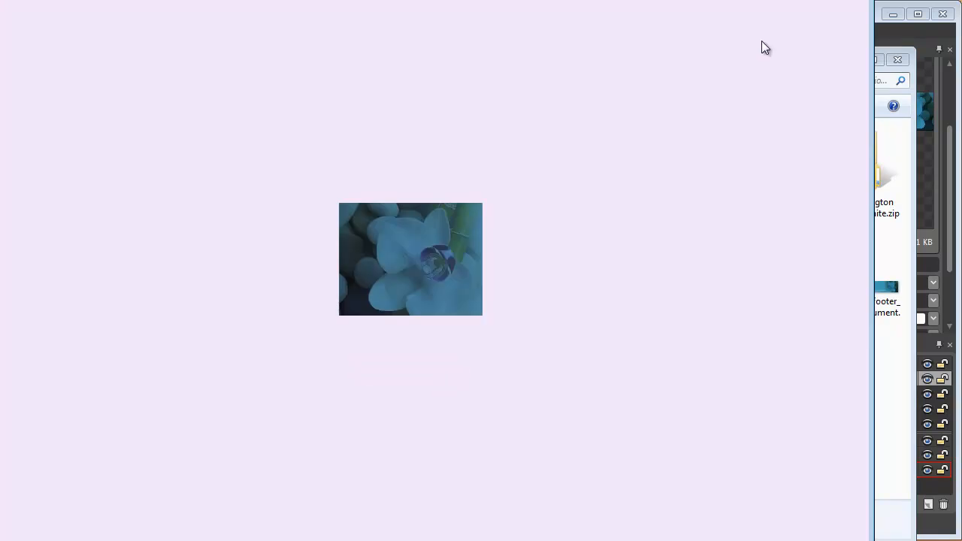
pyautogui.hotkey('alt', 'F4')
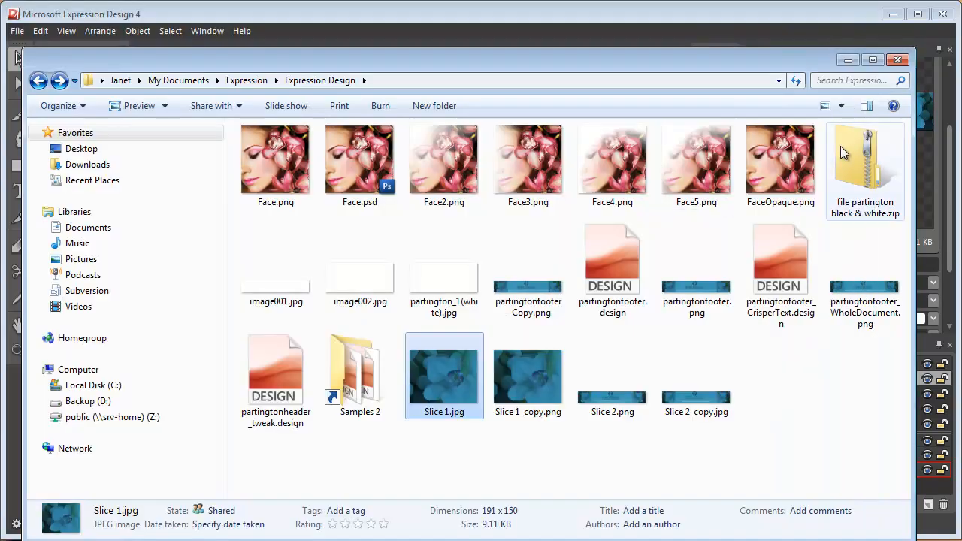
pyautogui.click(848, 59)
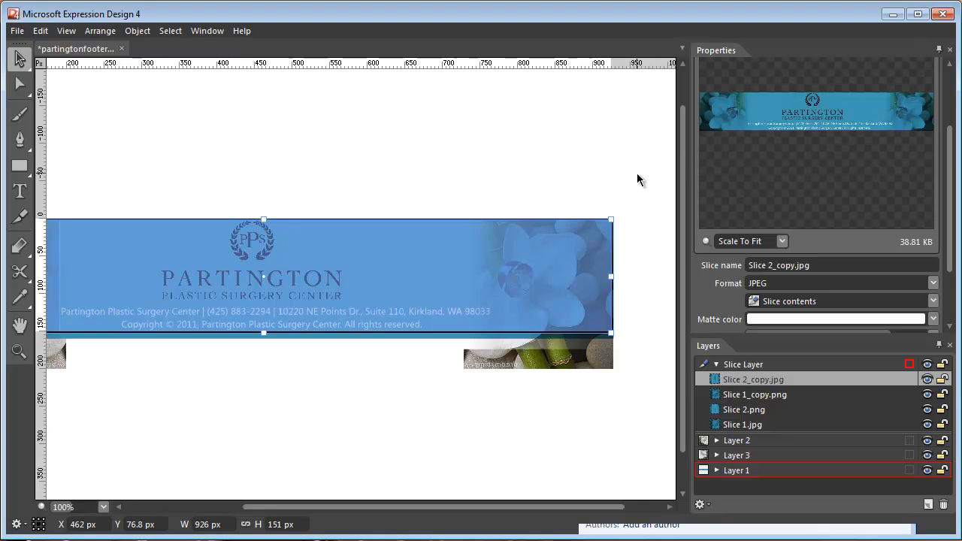
# Deselect everything, expand Layer 2 and select its 400x400 image object.
pyautogui.click(324, 423)
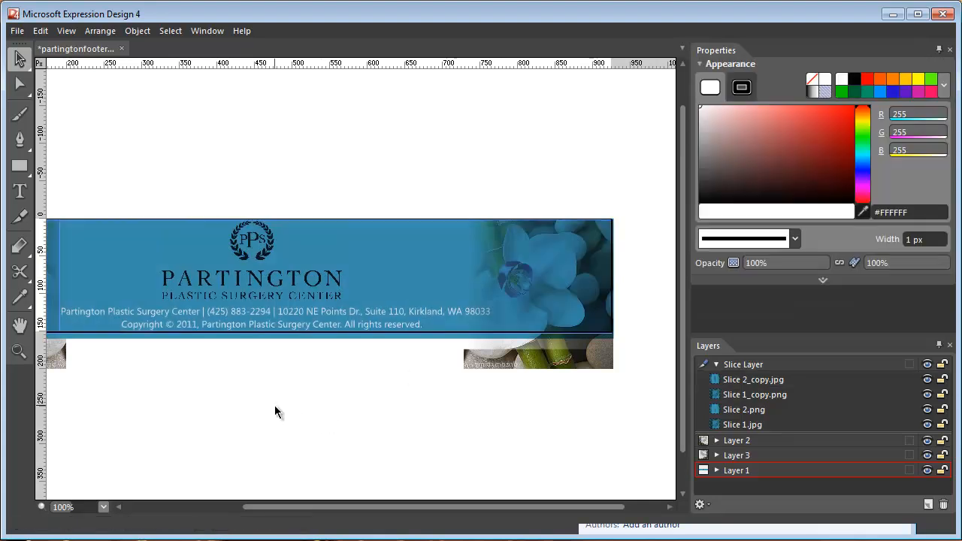
pyautogui.moveTo(265, 507); pyautogui.dragTo(186, 510)
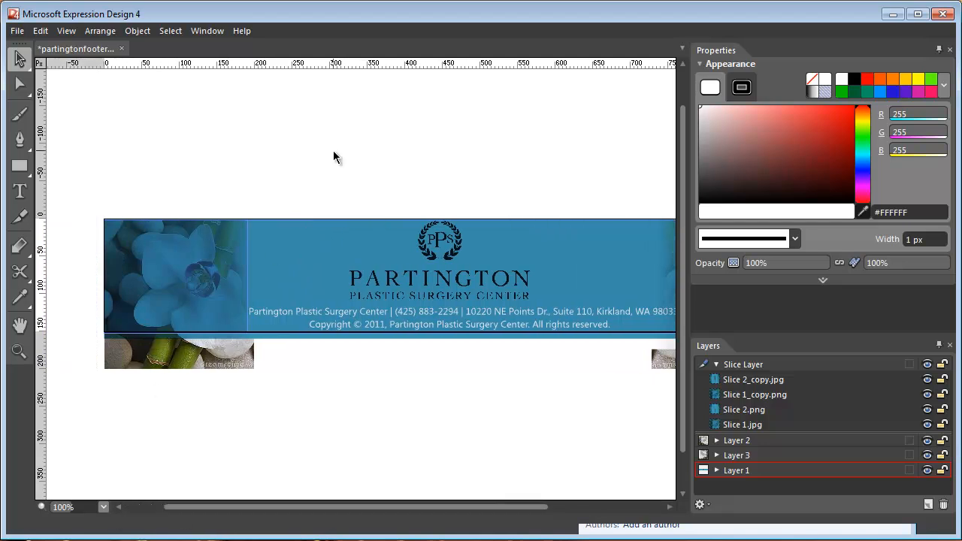
pyautogui.moveTo(444, 507); pyautogui.dragTo(516, 508)
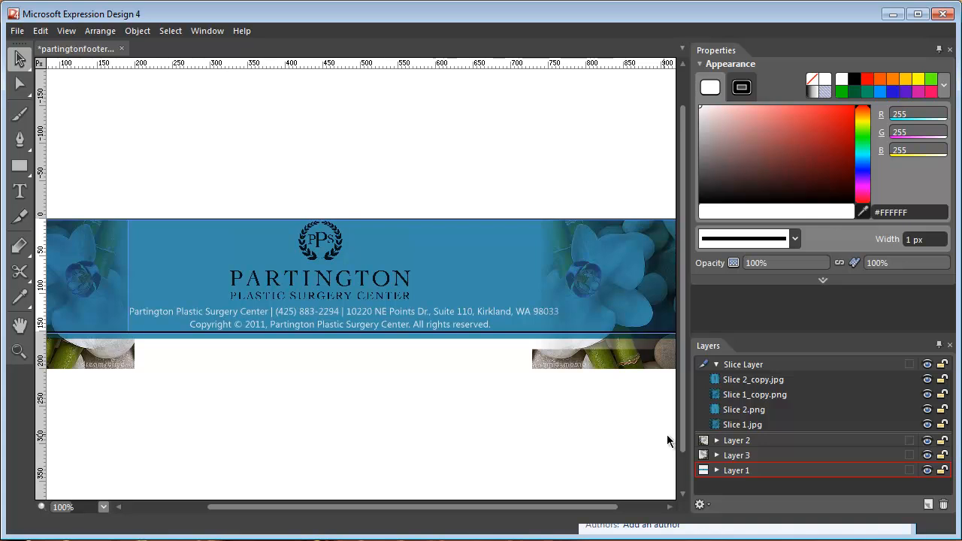
pyautogui.click(715, 440)
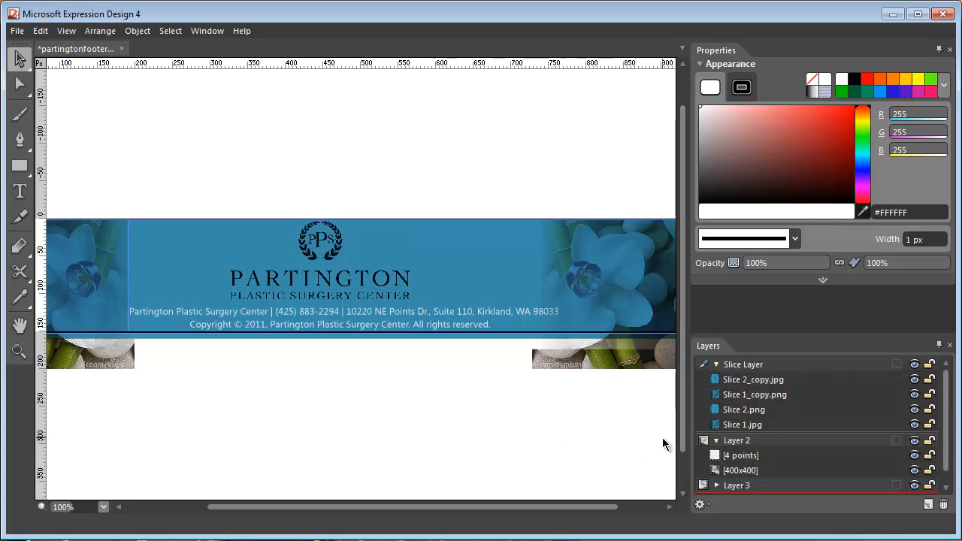
pyautogui.click(752, 457)
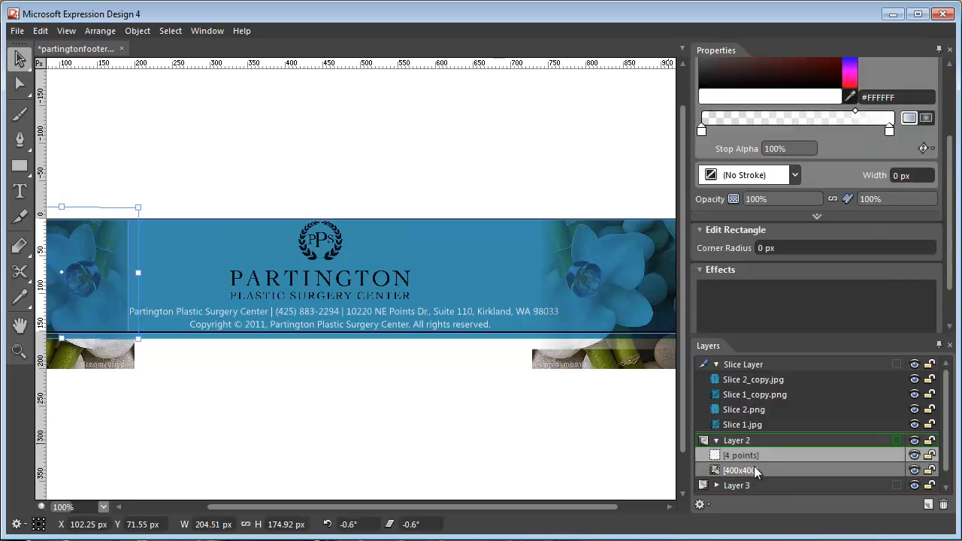
pyautogui.click(754, 468)
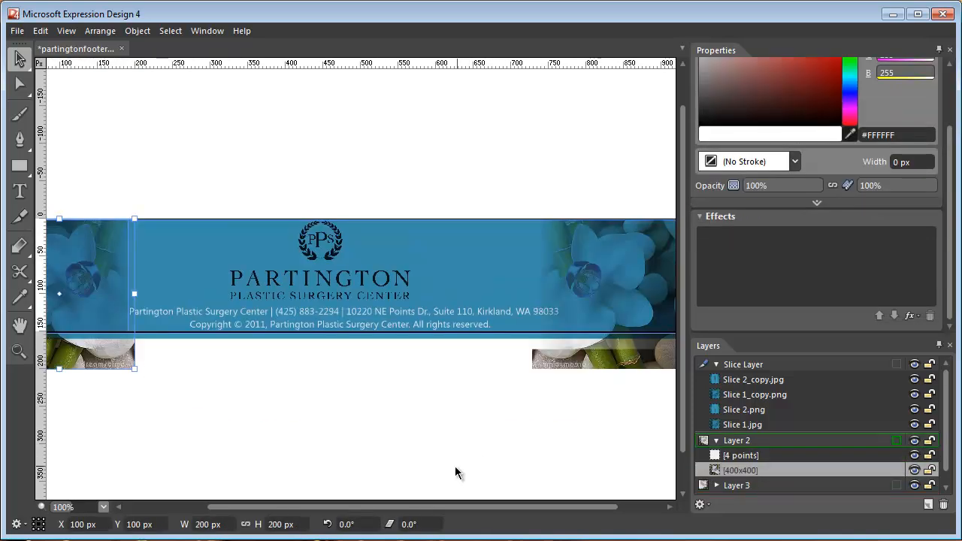
# Open the Export dialog and preview the selected image as Selected objects, then cancel the export.
pyautogui.moveTo(423, 507); pyautogui.dragTo(215, 507)
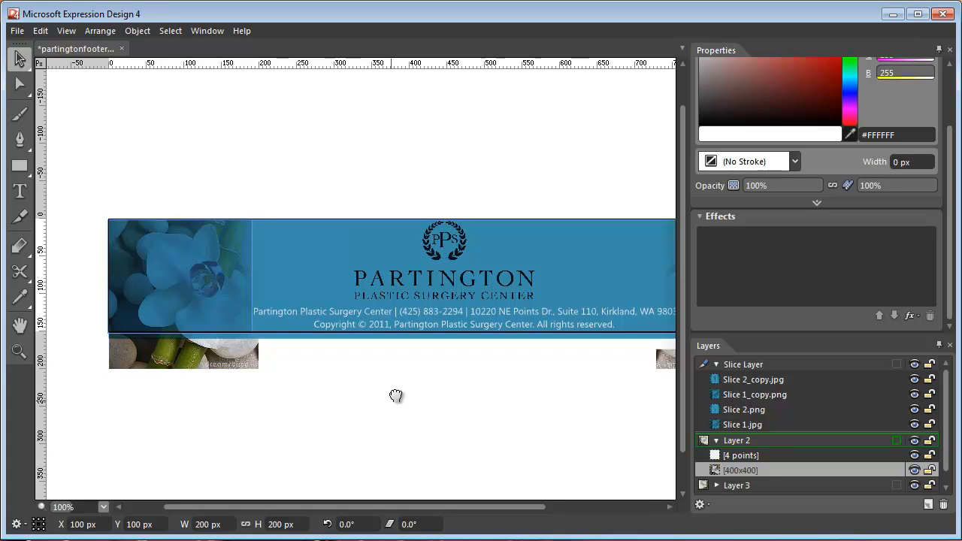
pyautogui.moveTo(396, 396); pyautogui.dragTo(426, 341)
pyautogui.press('alt')
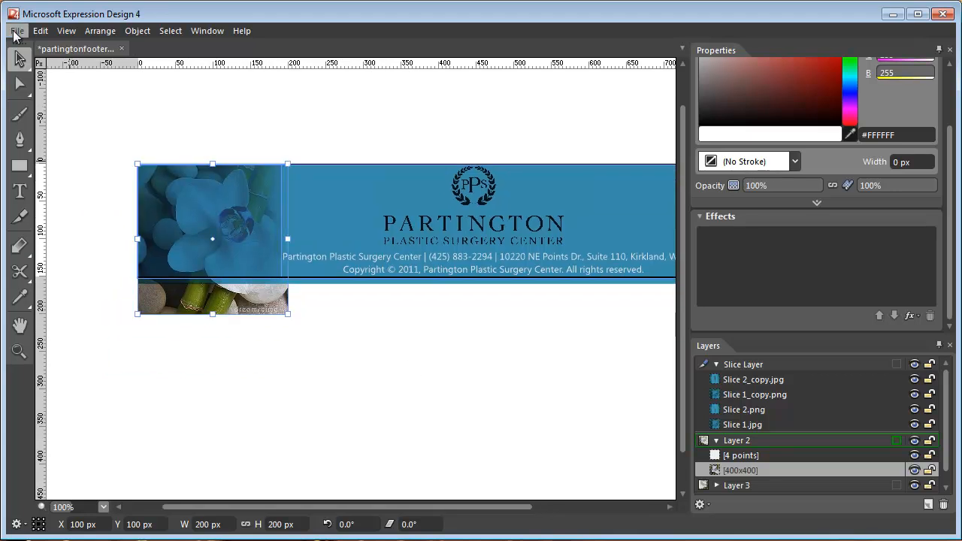
pyautogui.click(50, 224)
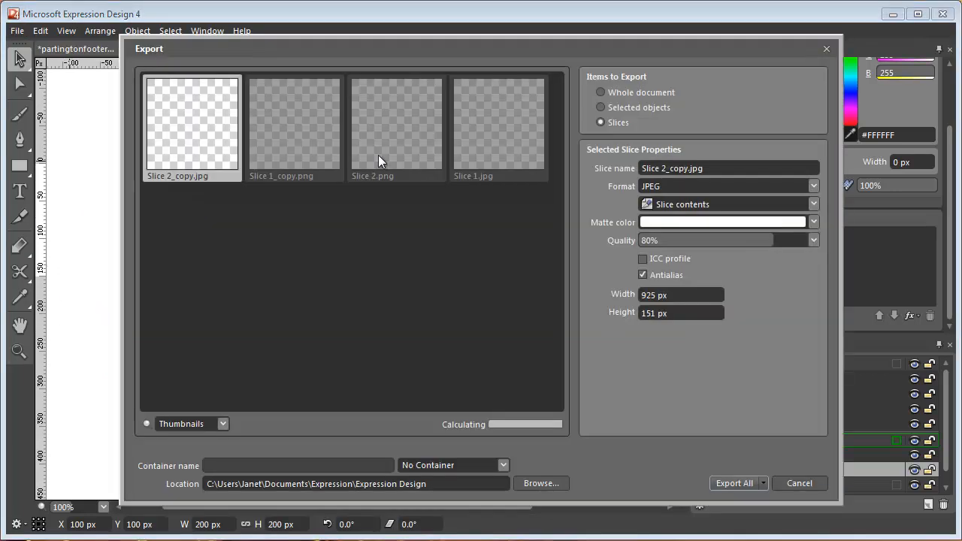
pyautogui.click(647, 106)
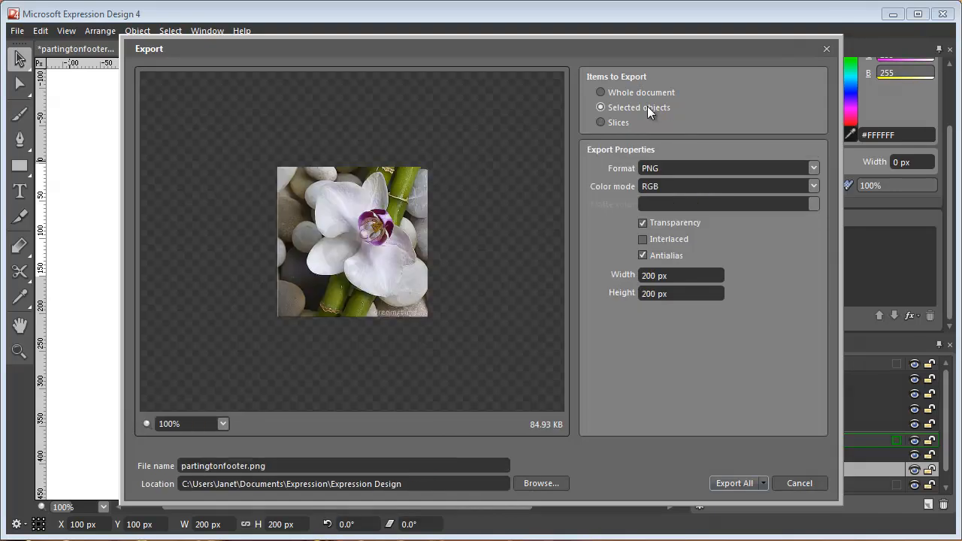
pyautogui.moveTo(547, 44); pyautogui.dragTo(390, 46)
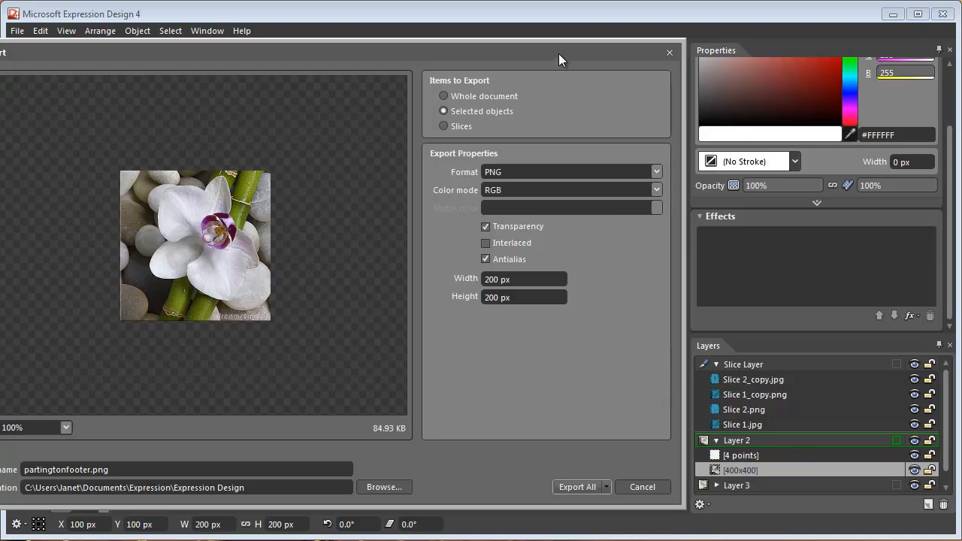
pyautogui.moveTo(558, 54); pyautogui.dragTo(695, 52)
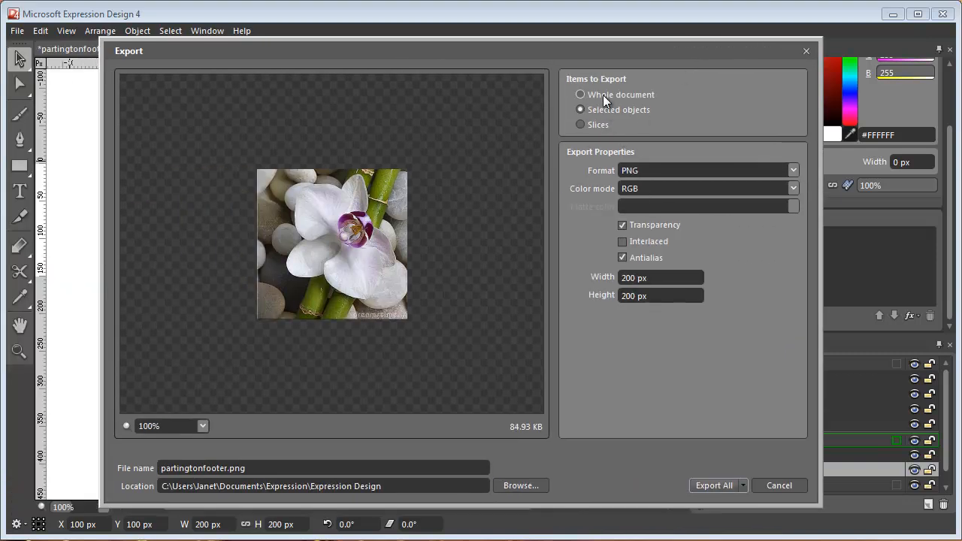
pyautogui.click(602, 94)
pyautogui.click(581, 110)
pyautogui.click(770, 485)
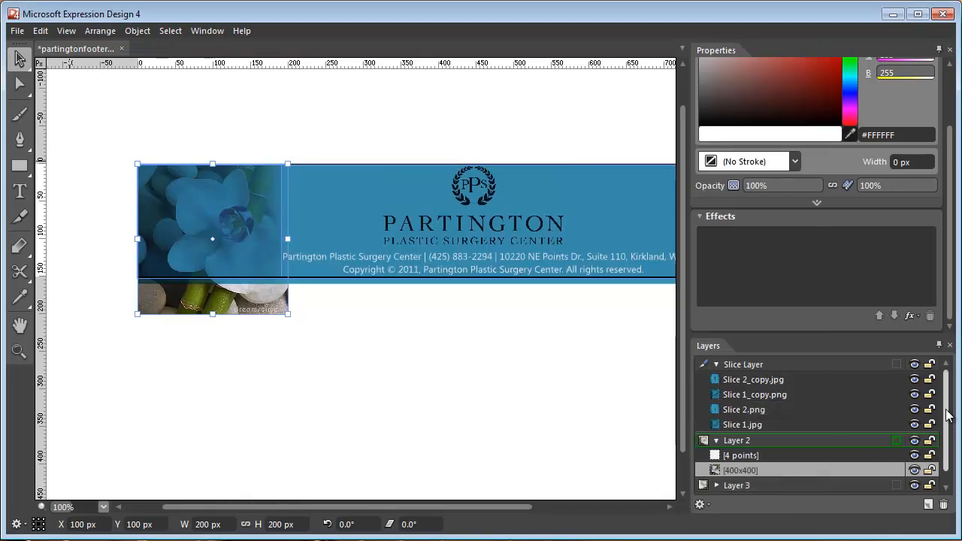
# Select both objects in Layer 2 and Layer 3 and preview exporting them as Selected objects in PNG, then cancel.
pyautogui.moveTo(947, 415); pyautogui.dragTo(950, 435)
pyautogui.click(716, 470)
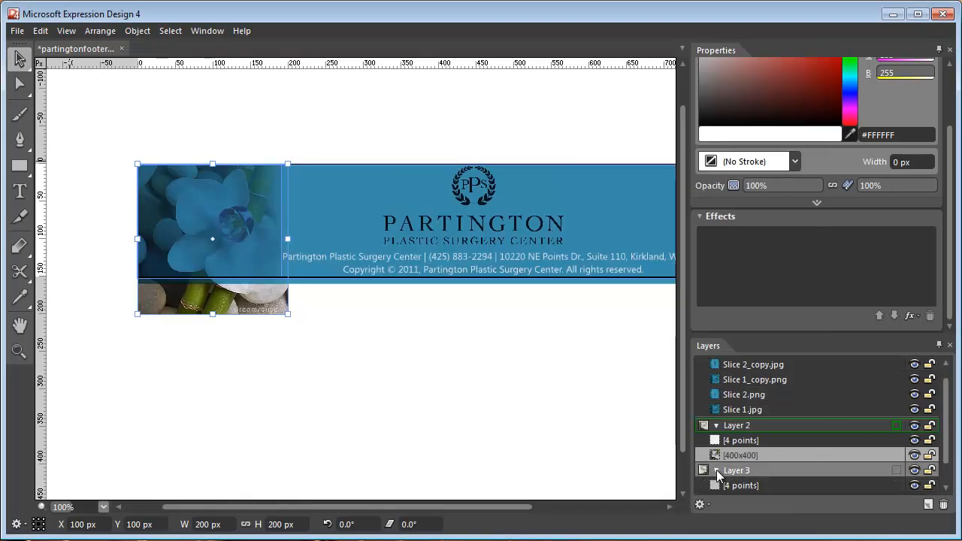
pyautogui.click(774, 488)
pyautogui.click(774, 453)
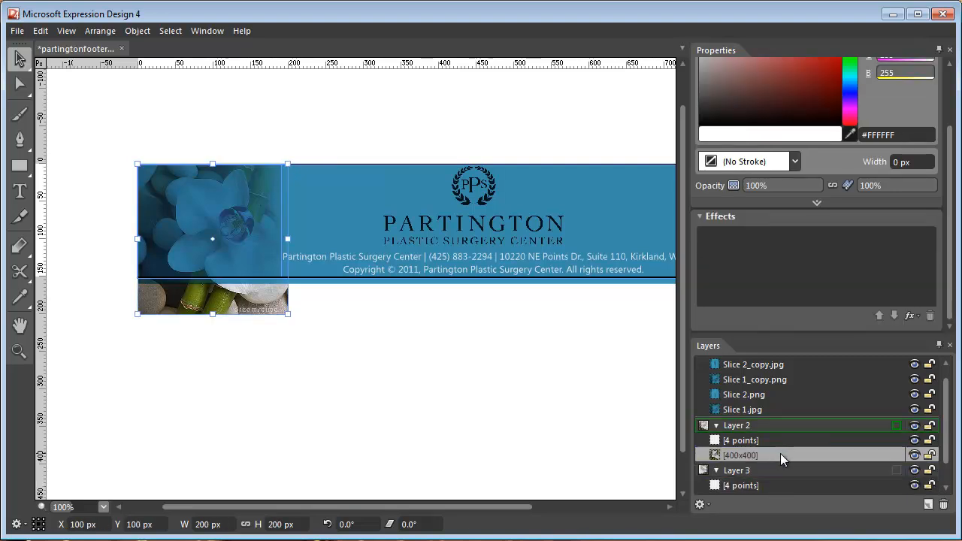
pyautogui.moveTo(947, 413); pyautogui.dragTo(947, 443)
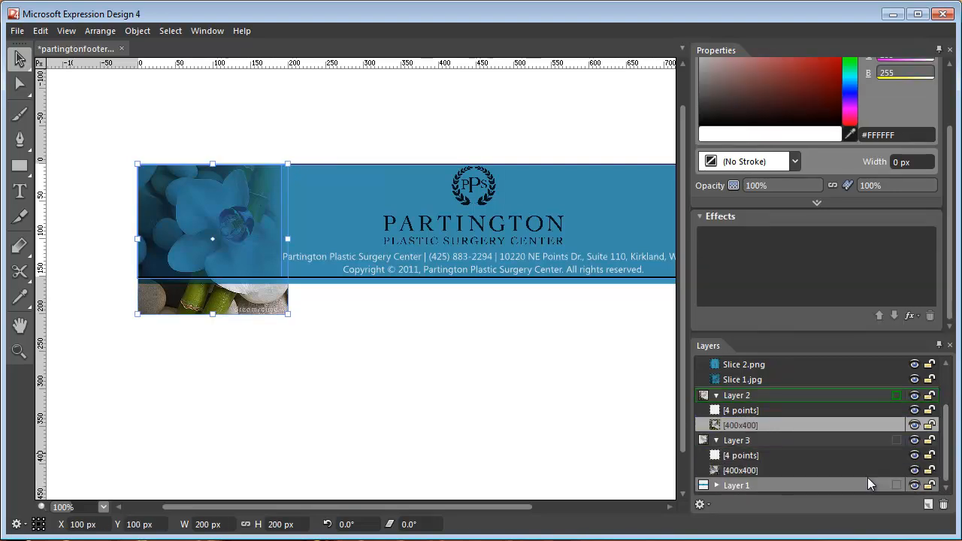
pyautogui.click(790, 410)
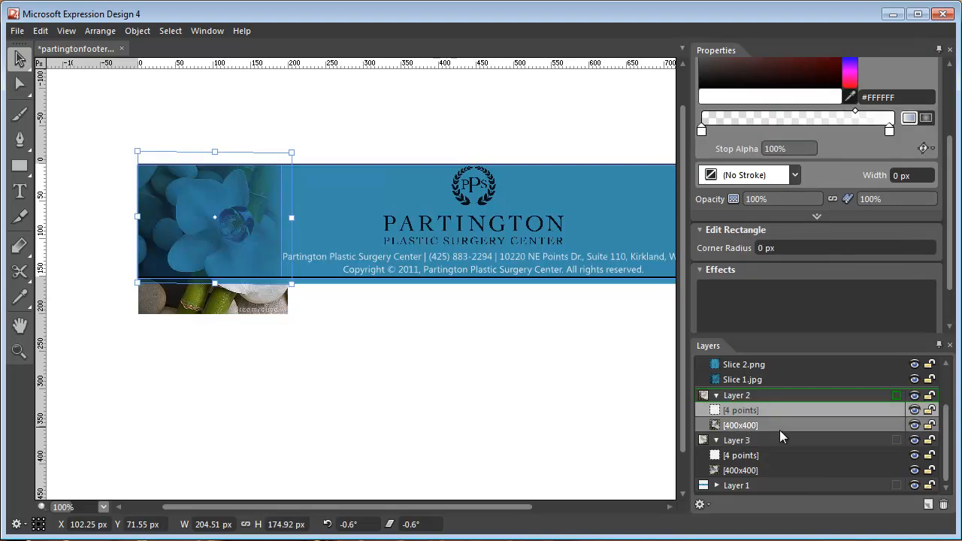
pyautogui.click(778, 426)
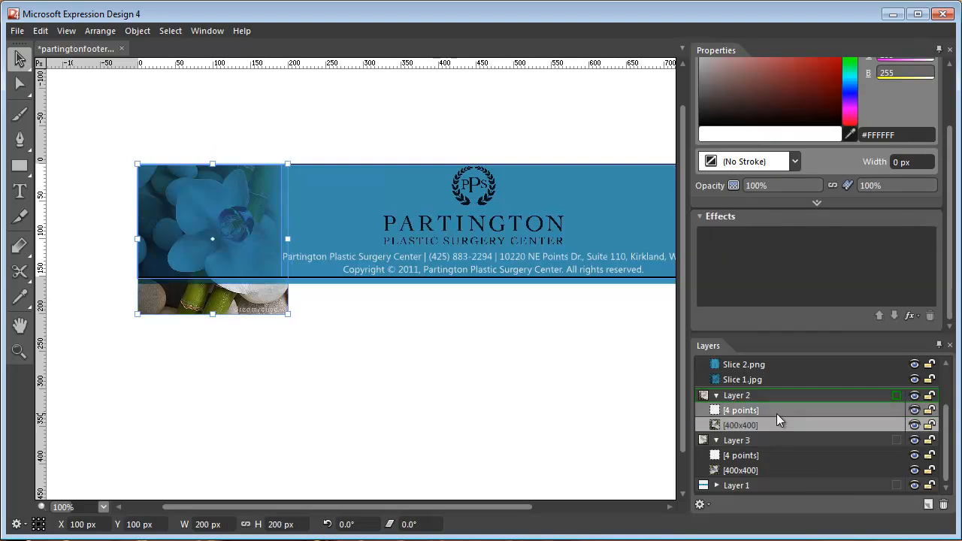
pyautogui.keyDown('ctrl'); pyautogui.click(776, 413); pyautogui.keyUp('ctrl')
pyautogui.keyDown('ctrl'); pyautogui.click(777, 469); pyautogui.keyUp('ctrl')
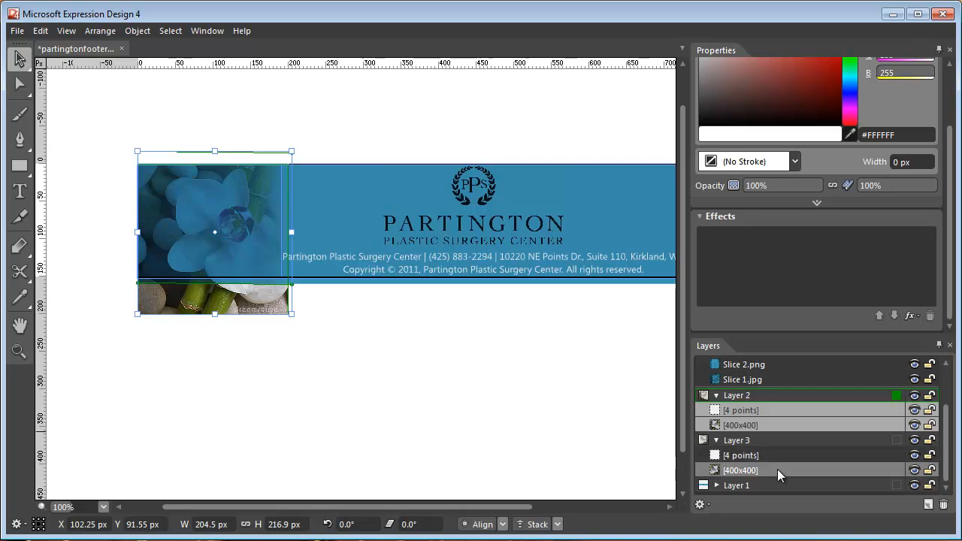
pyautogui.keyDown('ctrl'); pyautogui.click(777, 460); pyautogui.keyUp('ctrl')
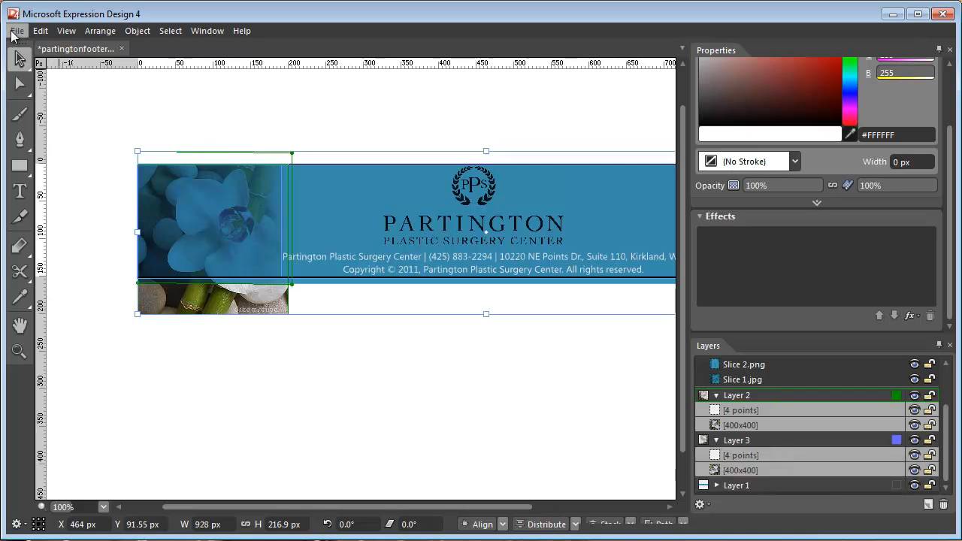
pyautogui.hotkey('ctrl', 'e')
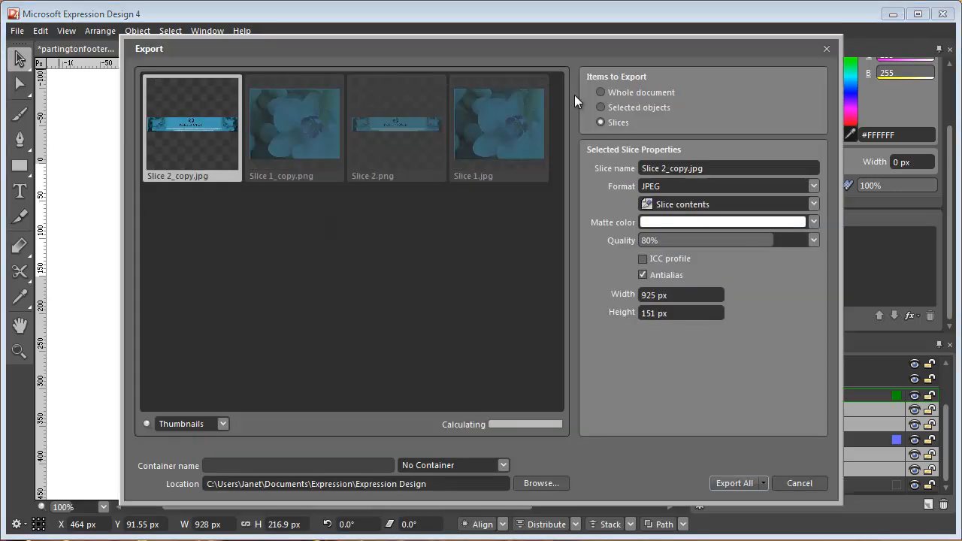
pyautogui.click(611, 107)
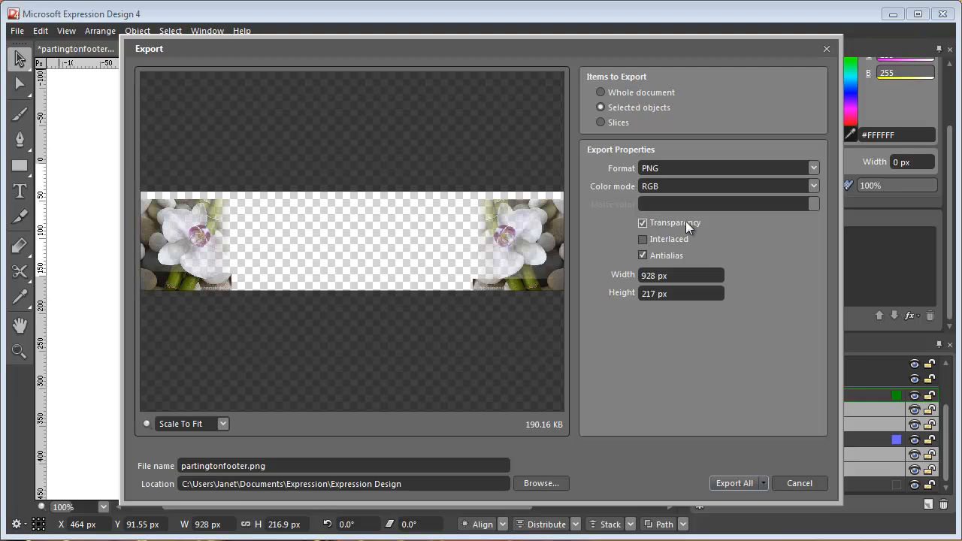
pyautogui.click(687, 166)
pyautogui.click(686, 167)
pyautogui.click(815, 483)
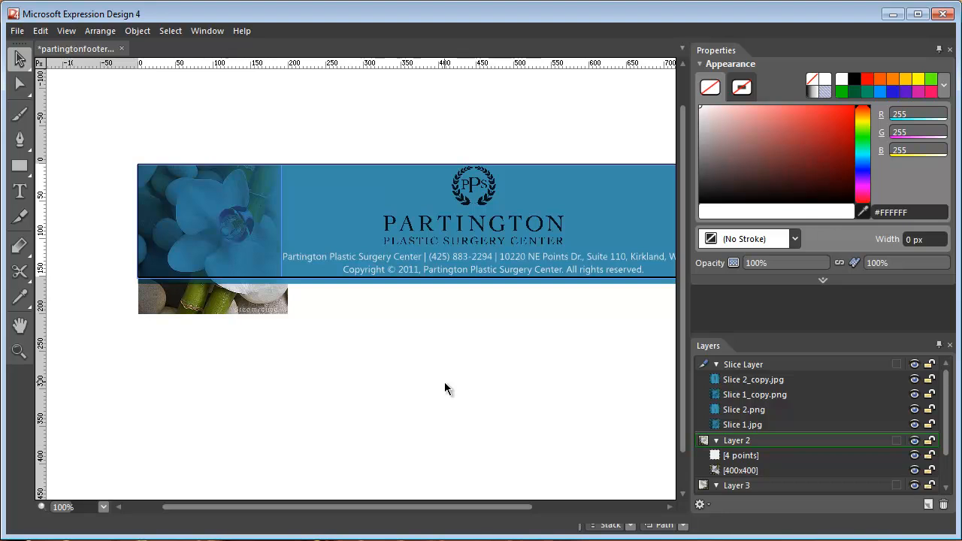
pyautogui.scroll(1, 444, 382)
pyautogui.scroll(-2, 443, 394)
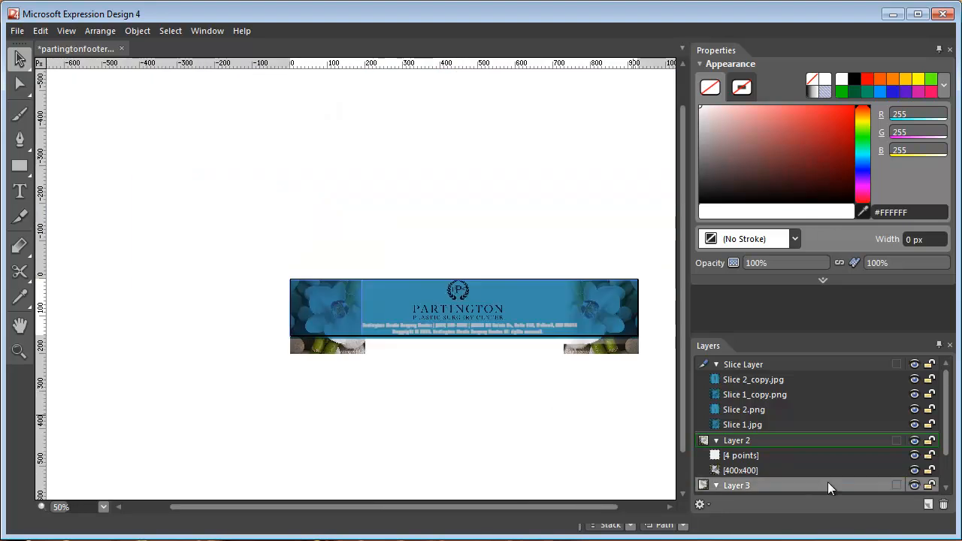